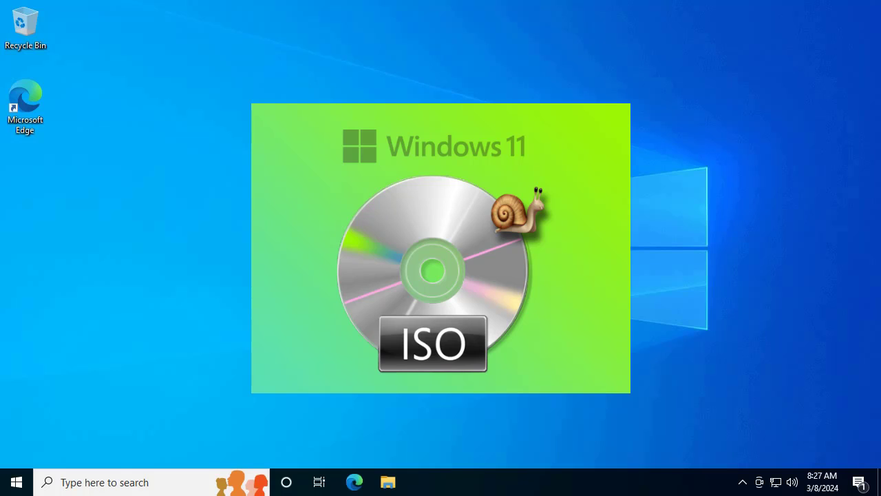
Step: Launch Microsoft Edge from its desktop icon
double_click(29, 101)
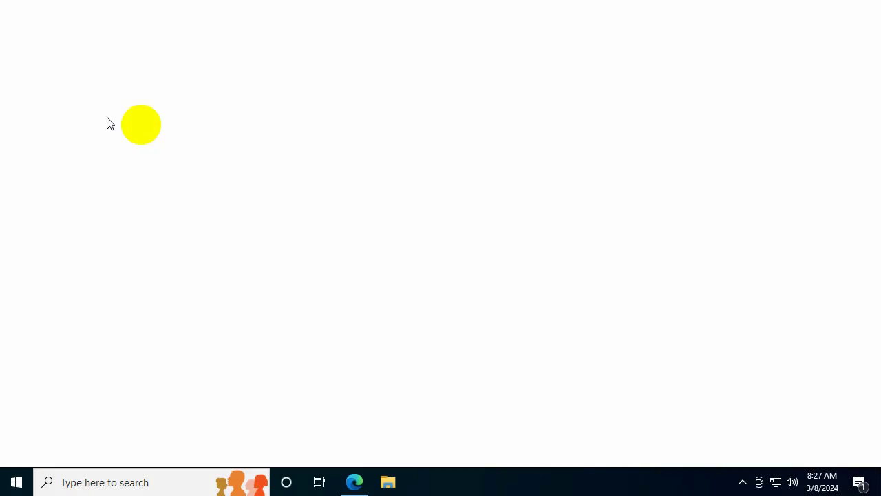
Step: Search Bing for 'download win 11' and open Microsoft's Download Windows 11 page
click(342, 140)
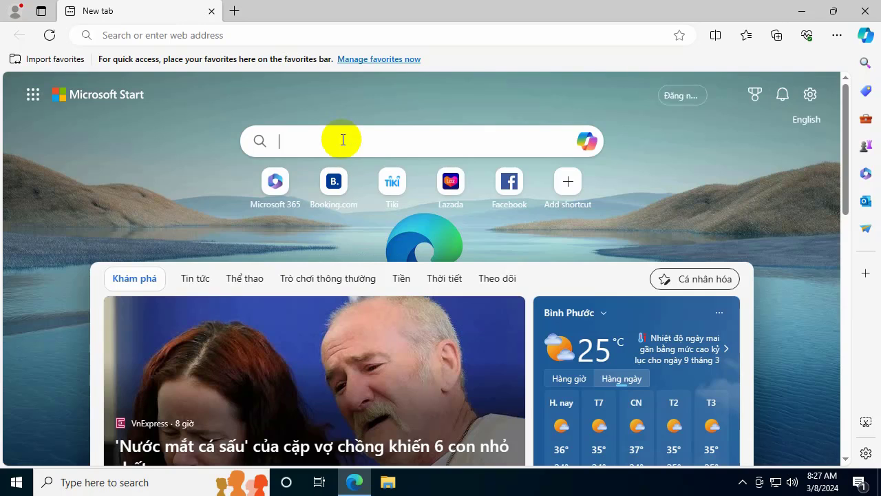
text(downl)
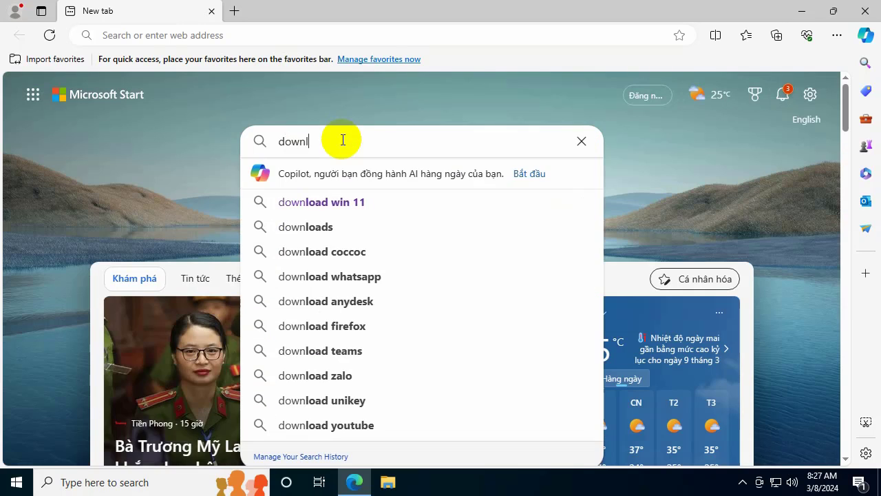
text(oad win 11)
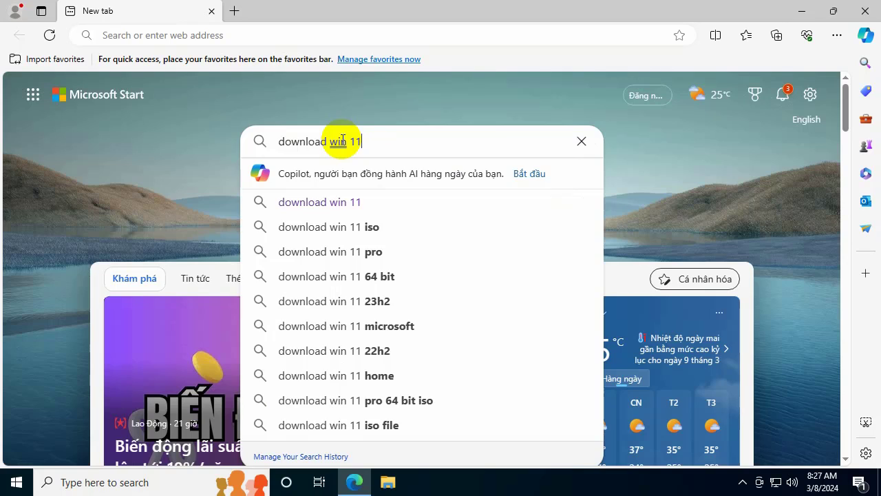
key(Return)
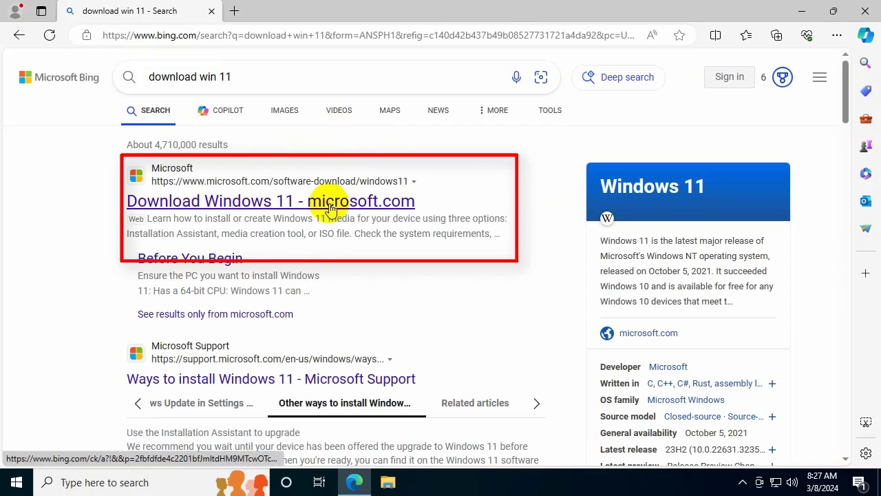
click(331, 209)
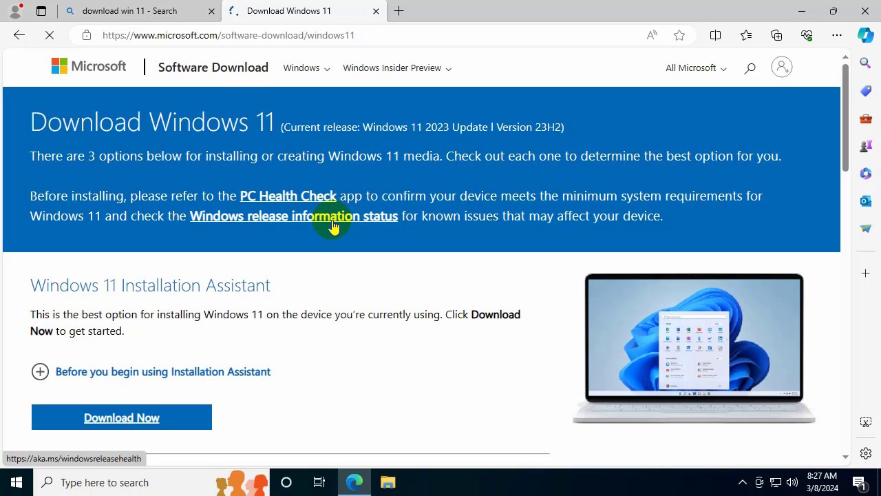
Step: Select Windows 11 (multi-edition ISO for x64 devices) in the ISO section and submit Download Now
scroll(333, 225, down, 2)
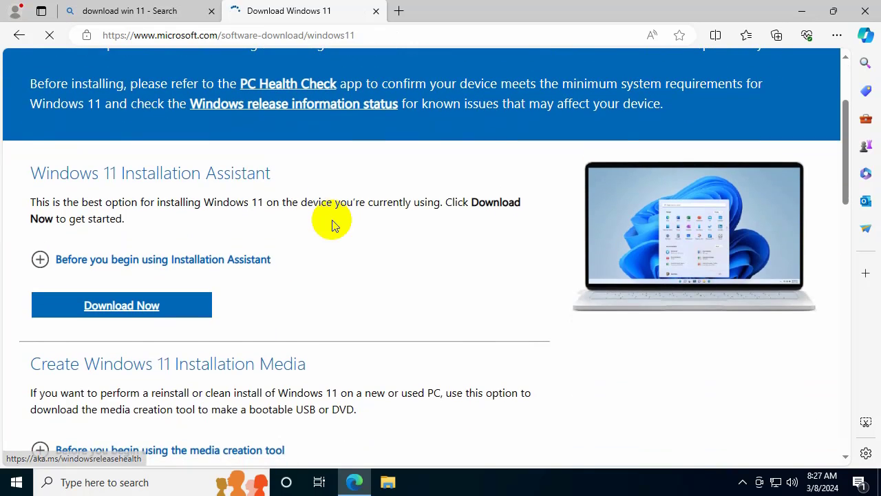
scroll(333, 226, down, 2)
scroll(333, 226, down, 2)
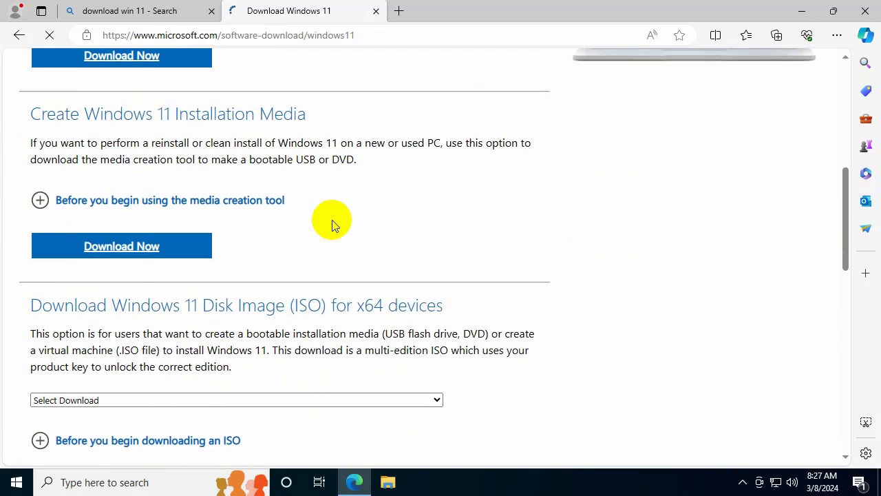
scroll(332, 226, down, 1)
scroll(334, 228, down, 1)
scroll(337, 226, down, 1)
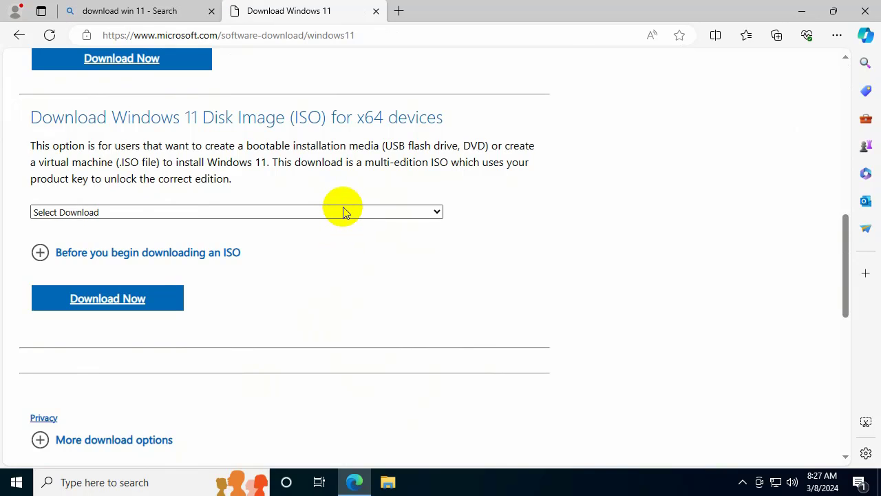
click(343, 211)
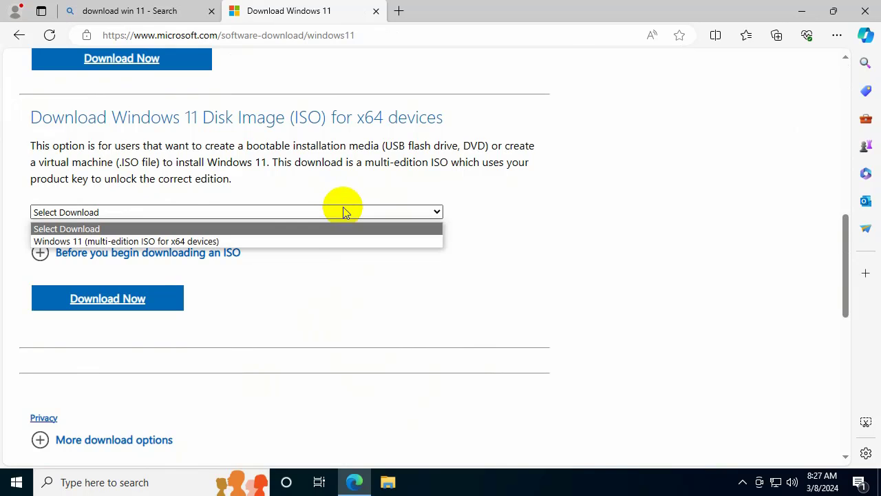
click(288, 241)
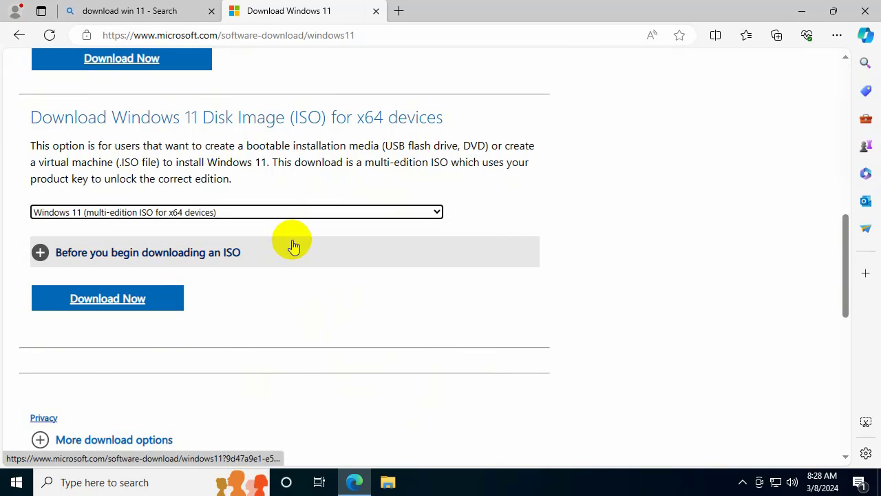
click(117, 301)
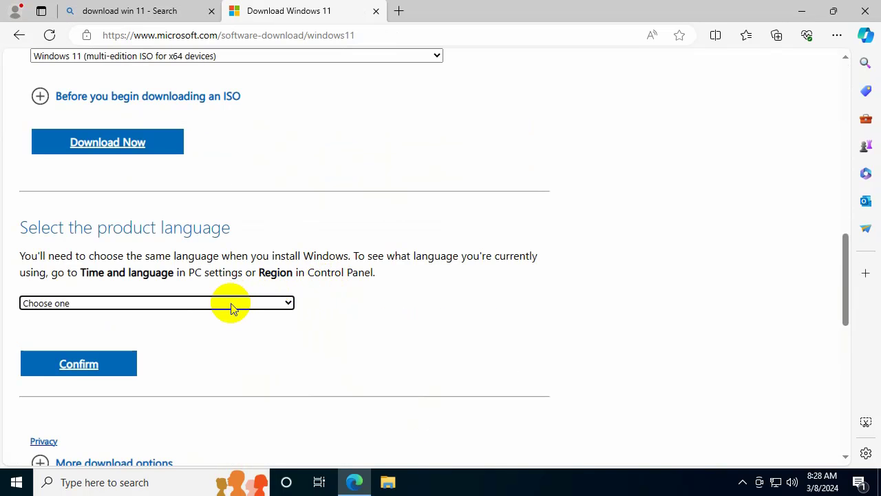
Step: Confirm English (United States), start the 64-bit Win11_23H2_English_x64v2.iso download, and minimize Edge
click(231, 302)
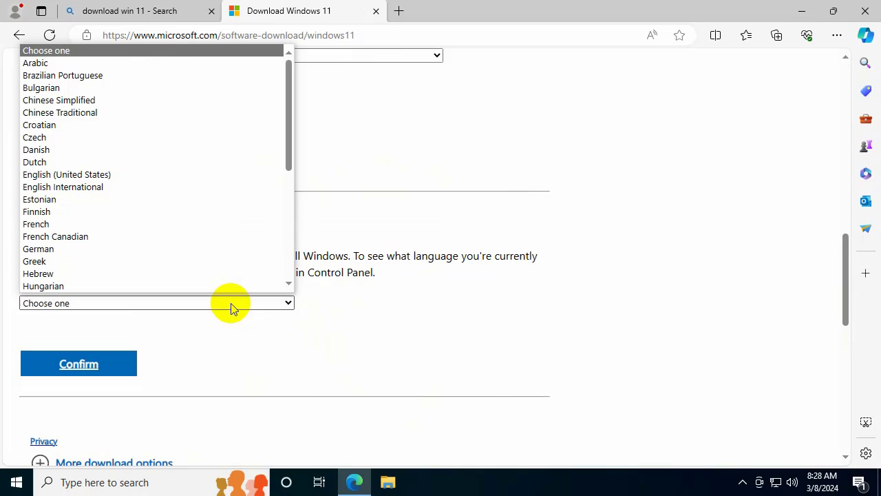
click(172, 177)
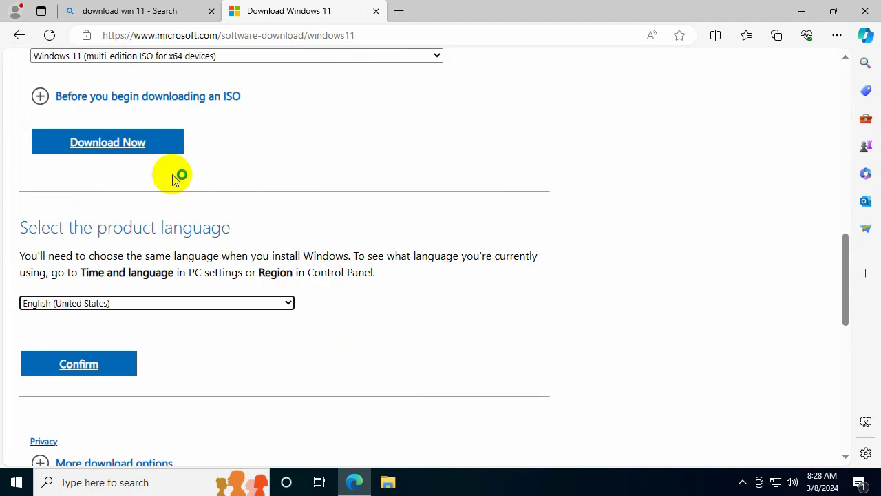
click(113, 366)
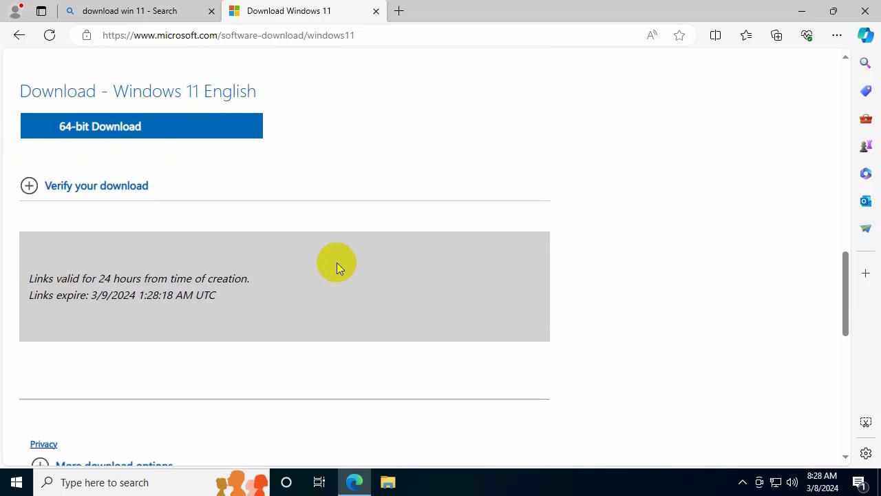
click(196, 132)
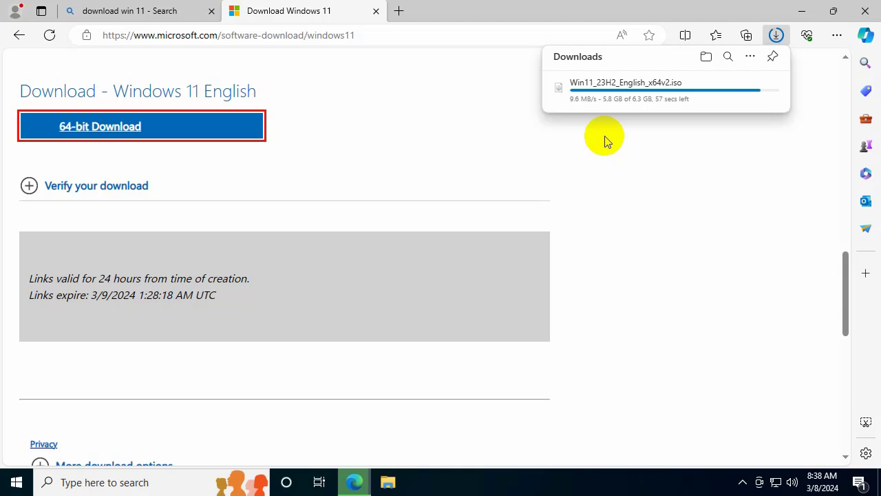
scroll(606, 139, down, 5)
click(798, 20)
click(435, 161)
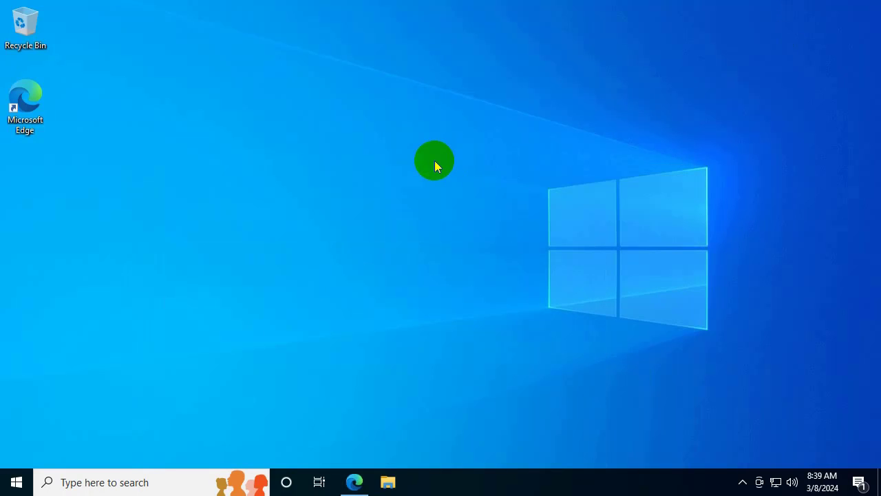
Step: Mount the downloaded Windows 11 ISO from Downloads as DVD Drive (F:)
click(388, 480)
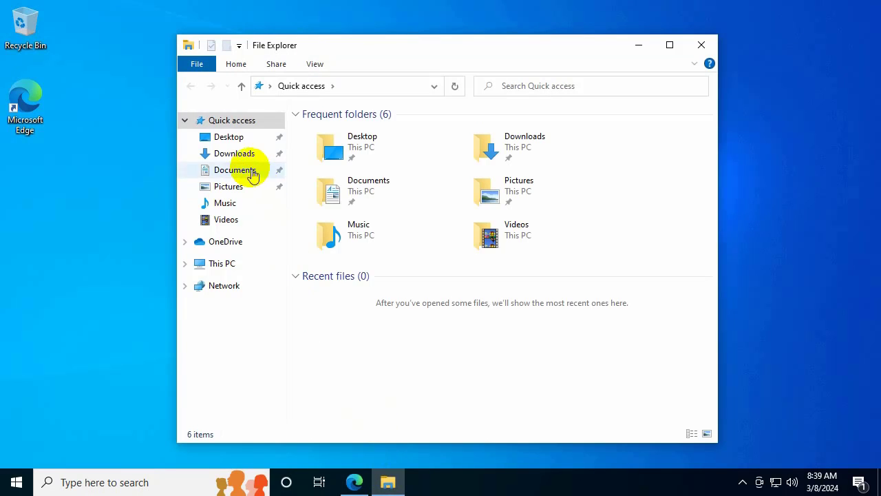
click(242, 156)
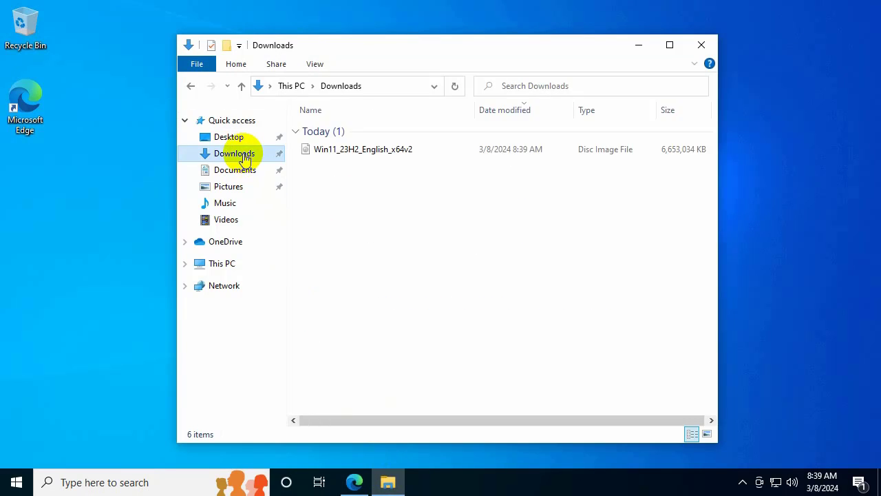
click(386, 153)
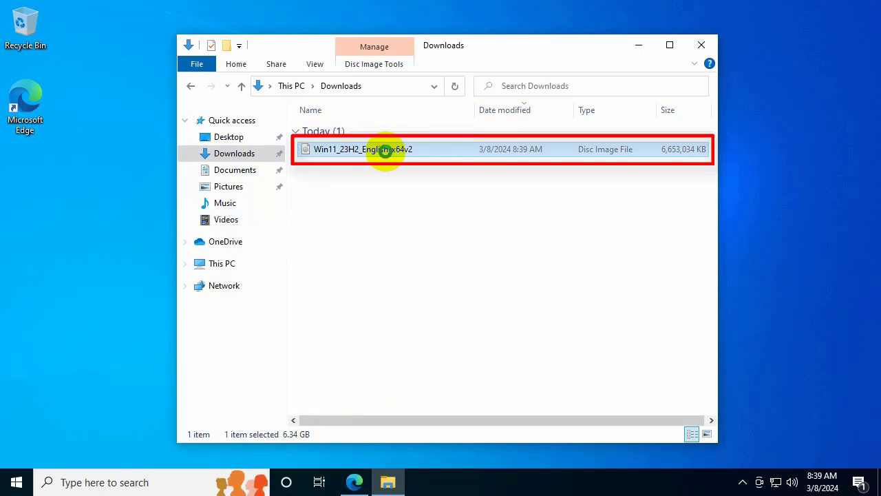
right_click(388, 154)
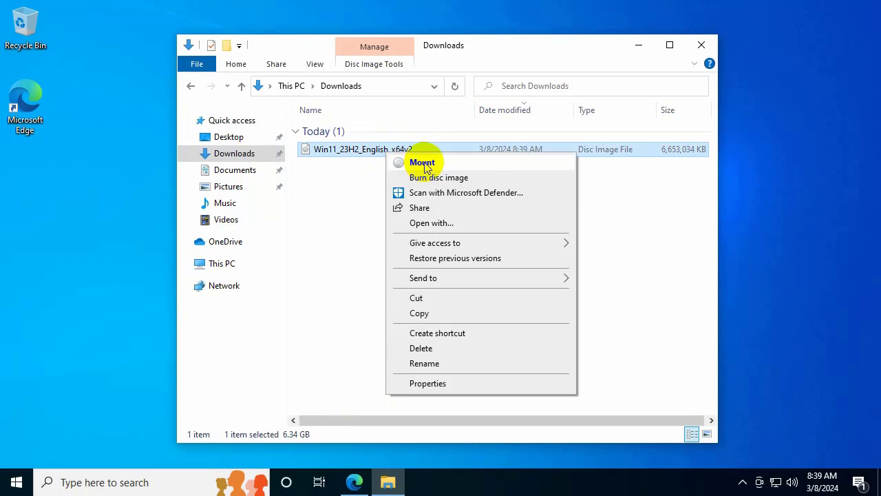
click(423, 164)
click(484, 254)
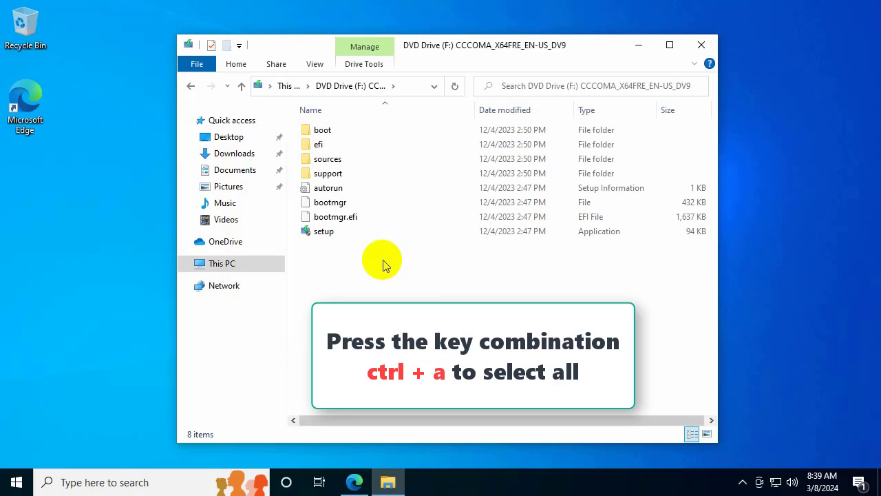
Step: Copy all eight setup items from the mounted drive and go to This PC
key(ctrl+a)
right_click(380, 232)
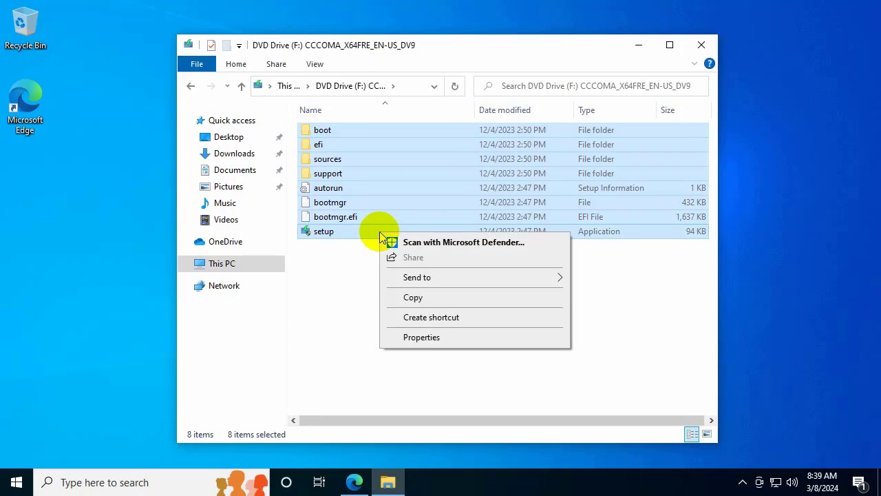
click(411, 298)
click(239, 262)
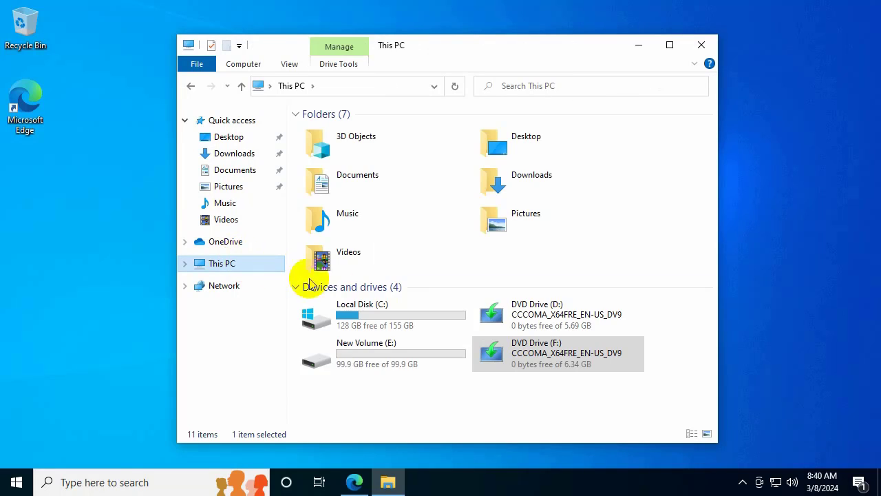
Step: Create a new folder named 'iso' on New Volume (E:)
click(414, 346)
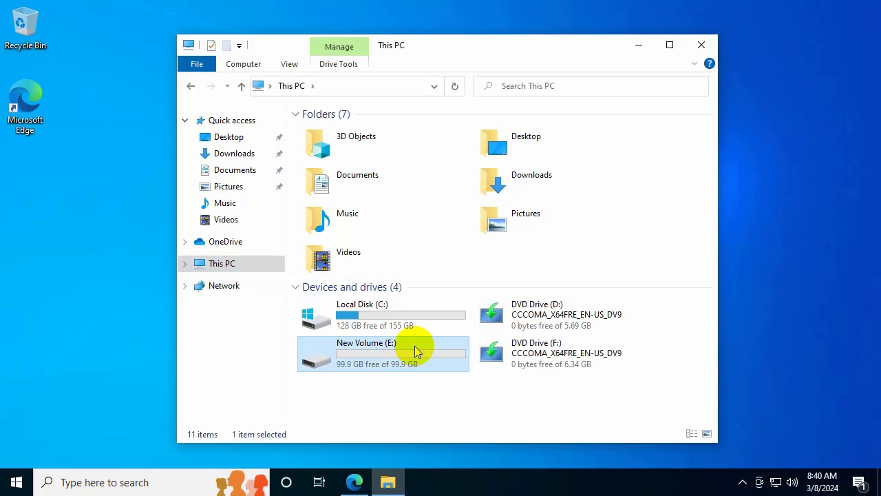
double_click(415, 345)
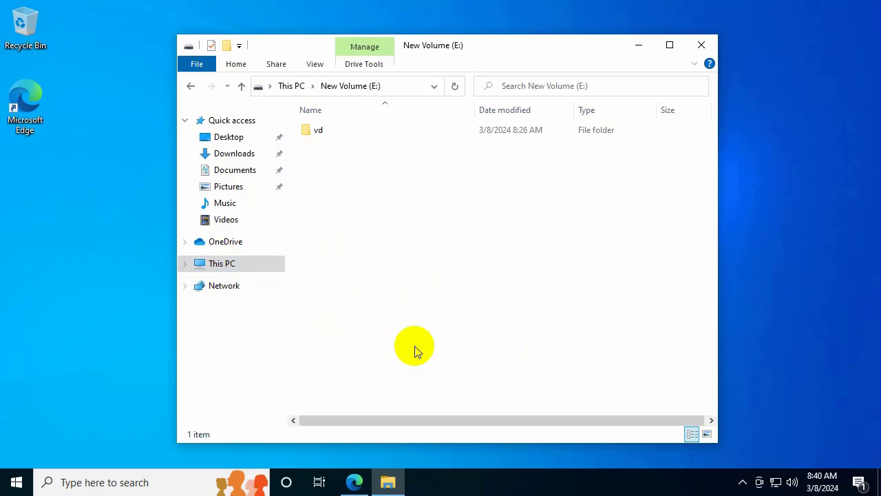
right_click(345, 191)
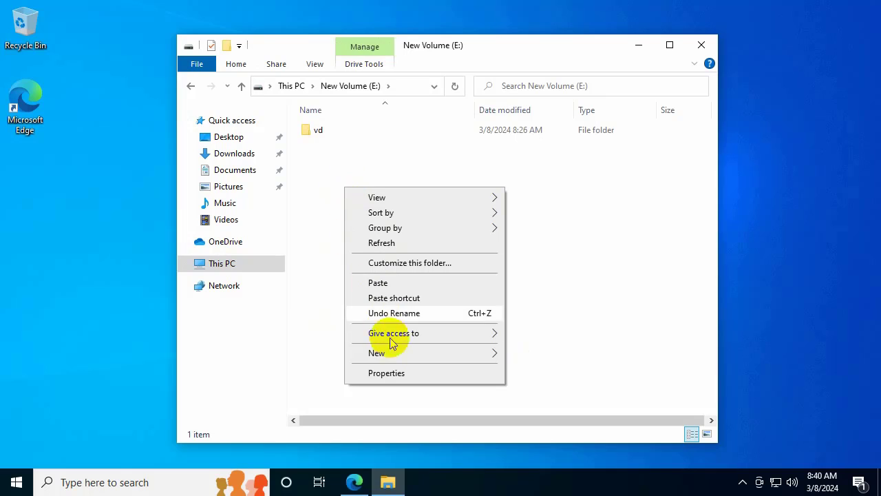
mouse_move(444, 355)
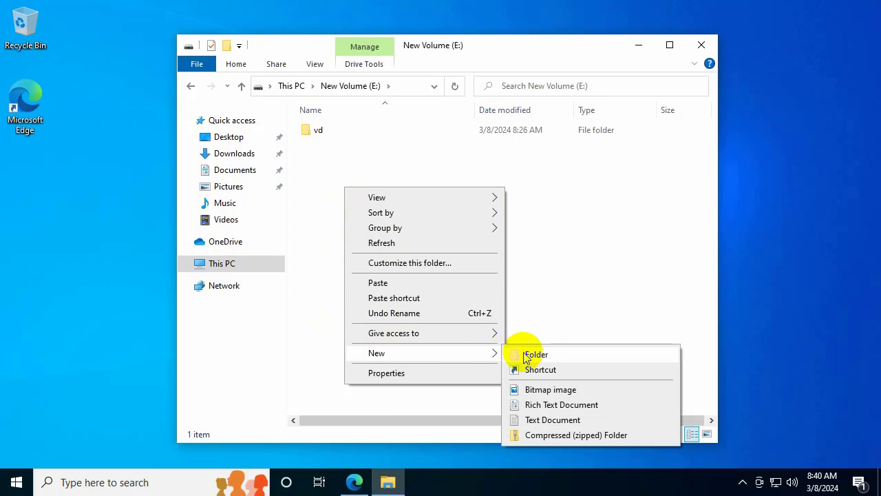
click(513, 354)
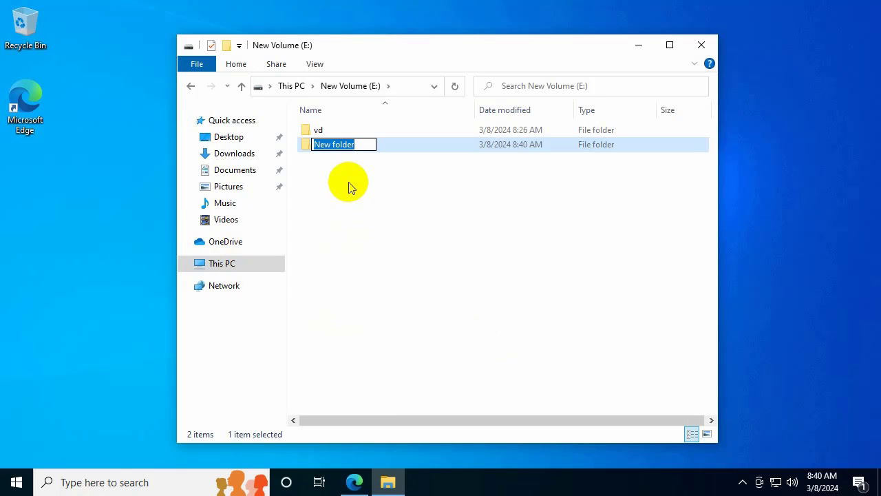
text(iso)
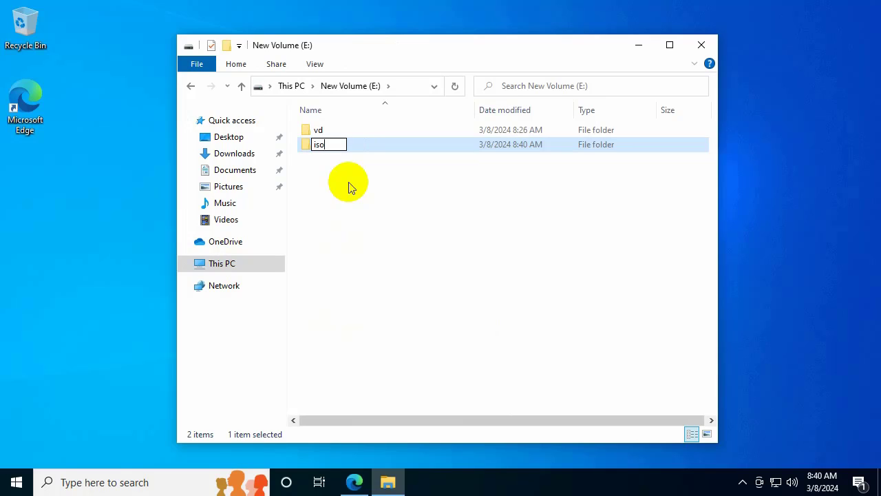
key(Return)
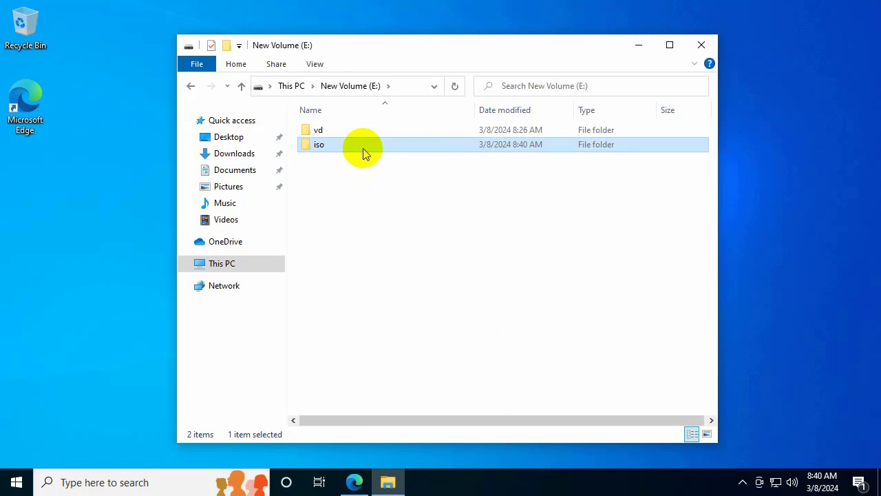
Step: Paste the Windows setup files into E:\iso, then close File Explorer
double_click(365, 151)
right_click(372, 190)
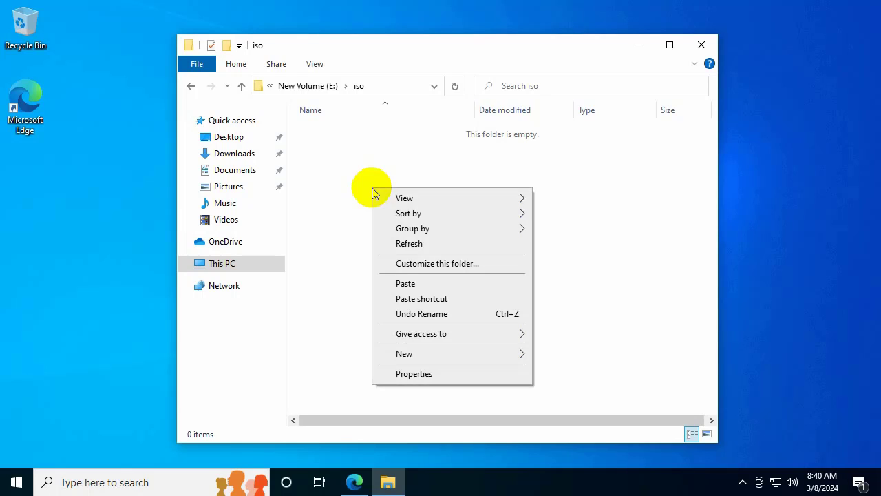
click(406, 285)
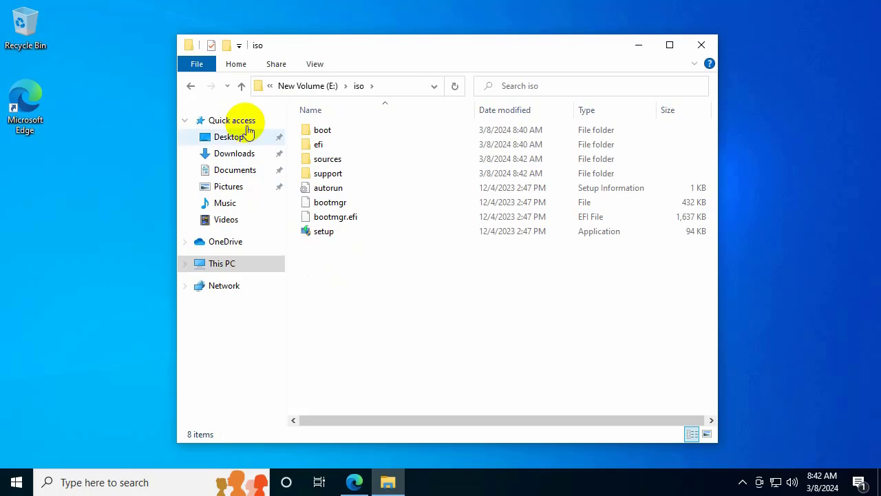
click(241, 86)
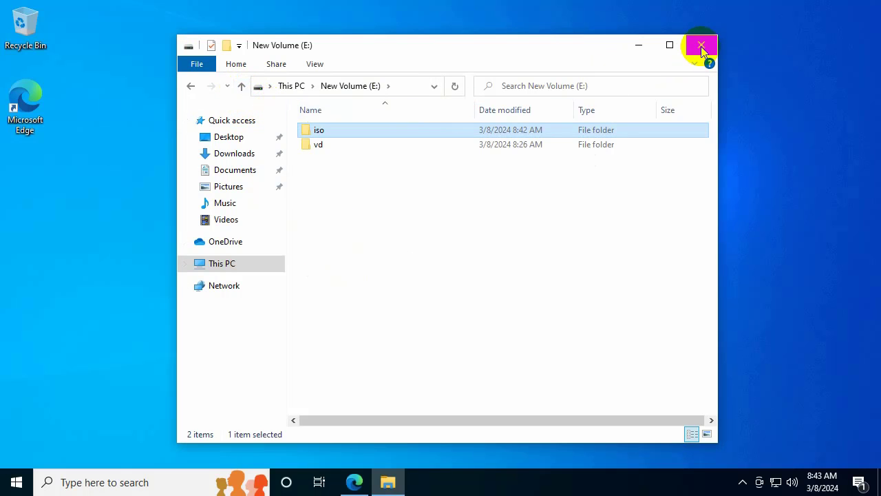
click(702, 45)
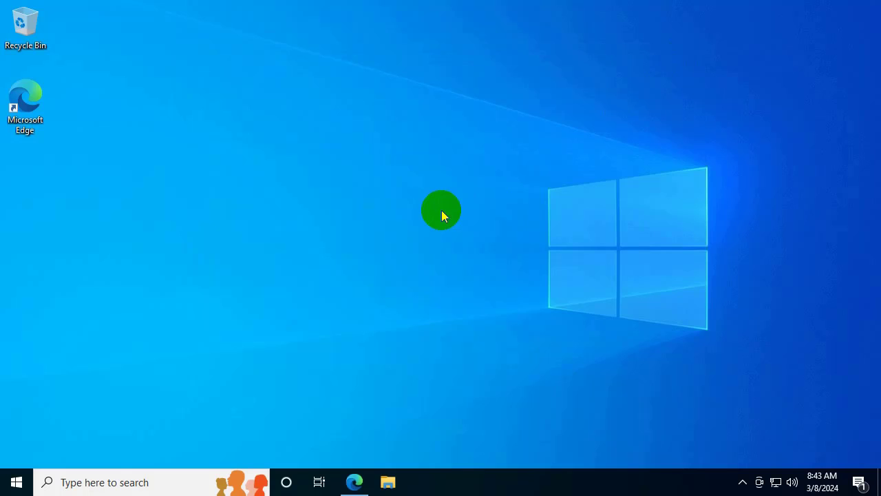
Step: Restart into Advanced startup from Settings > Update & Security > Recovery
click(17, 479)
click(18, 418)
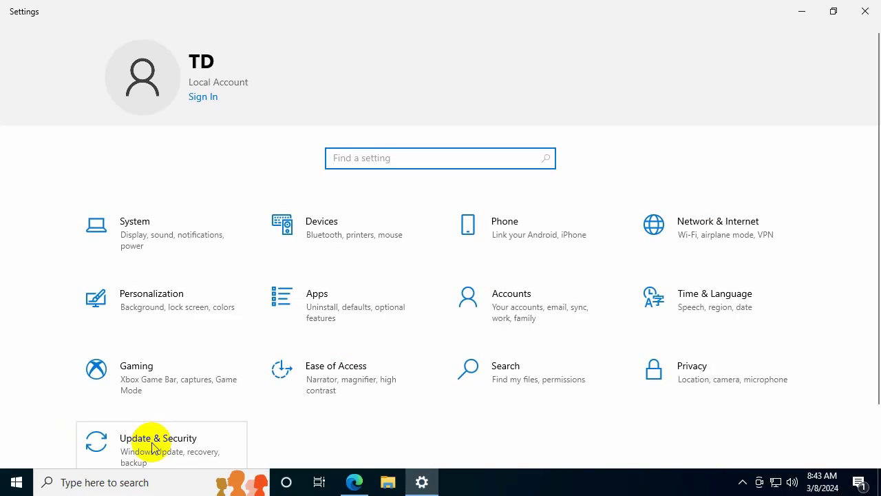
scroll(152, 440, down, 1)
click(219, 392)
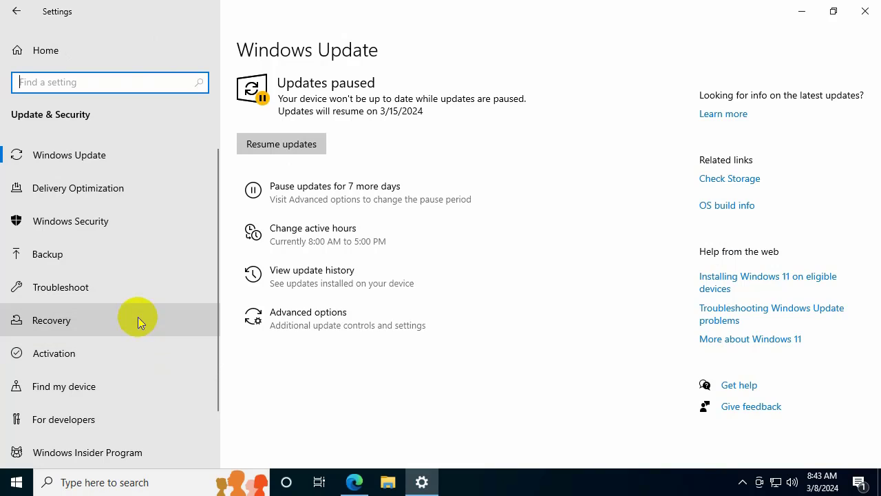
click(137, 320)
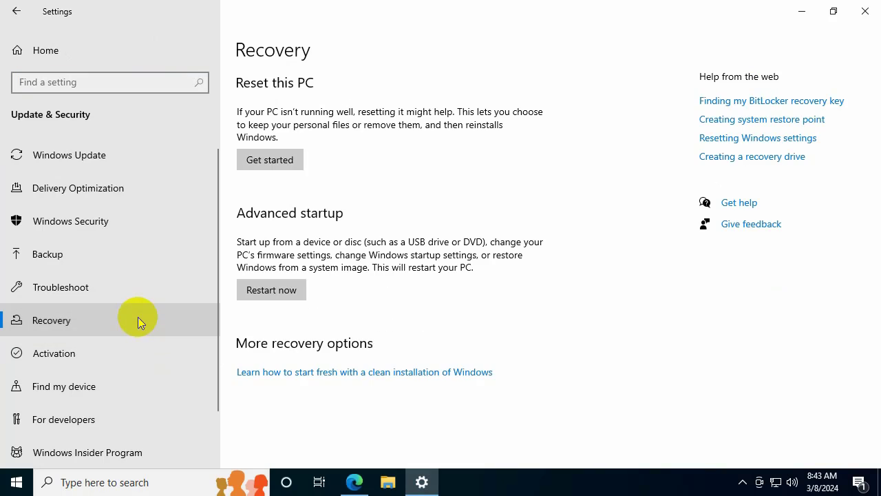
click(288, 294)
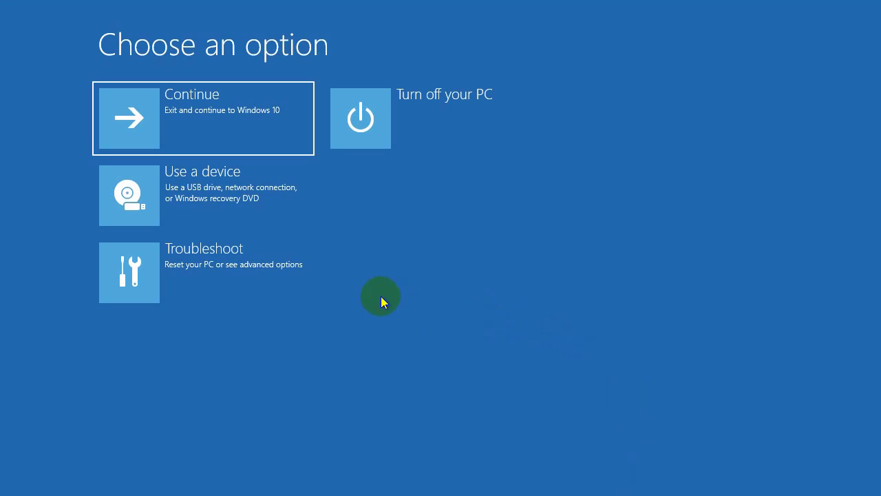
Step: Choose Troubleshoot on the Choose an option screen
click(210, 277)
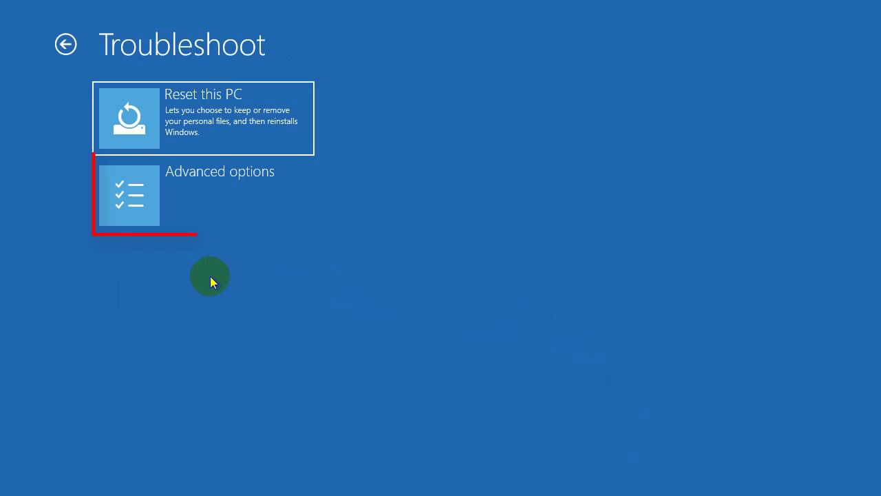
Step: Start the recovery Command Prompt from Advanced options, continuing with the account and an empty password
click(229, 207)
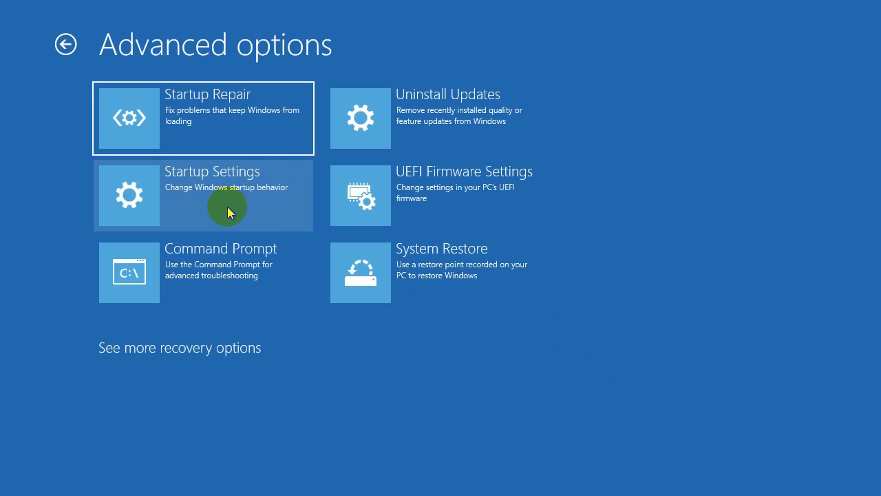
click(227, 286)
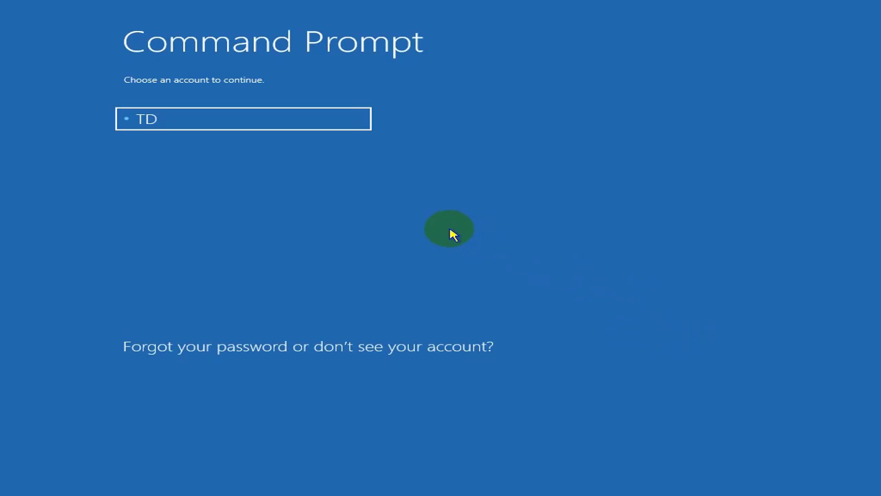
click(294, 128)
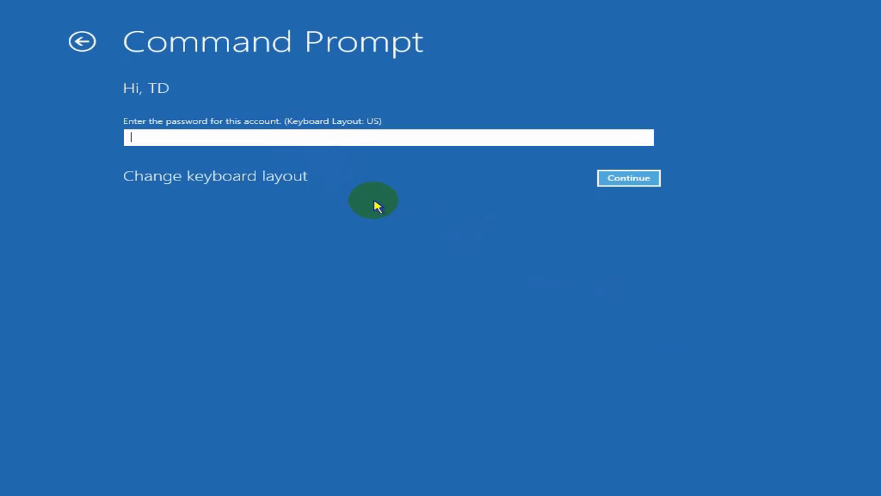
click(613, 180)
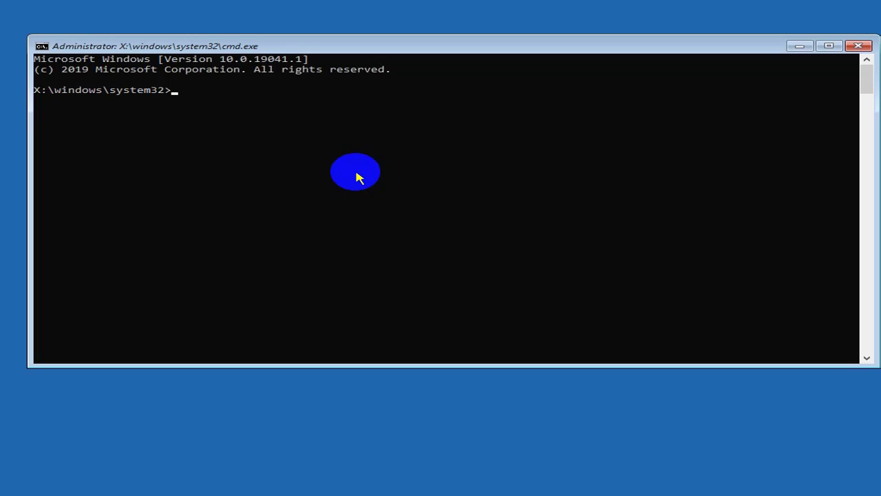
Step: Run DiskPart's list vol, which shows New Volume as drive D, then exit DiskPart
text(iskpart)
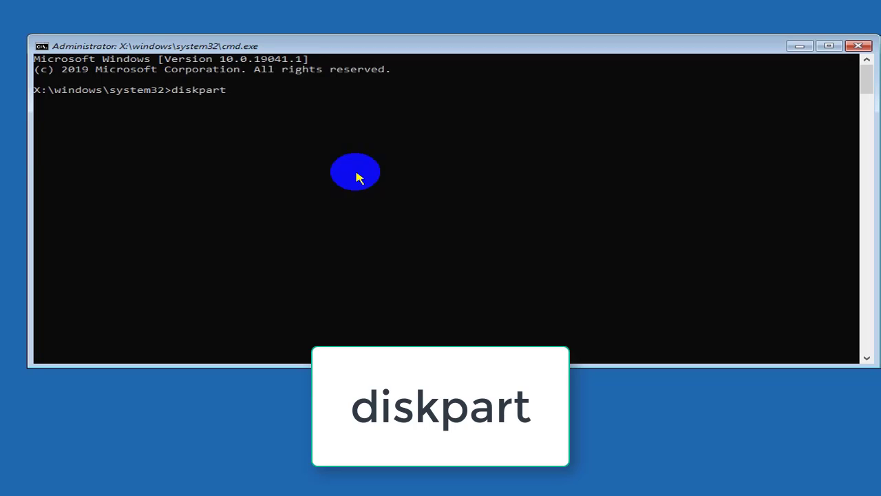
key(Return)
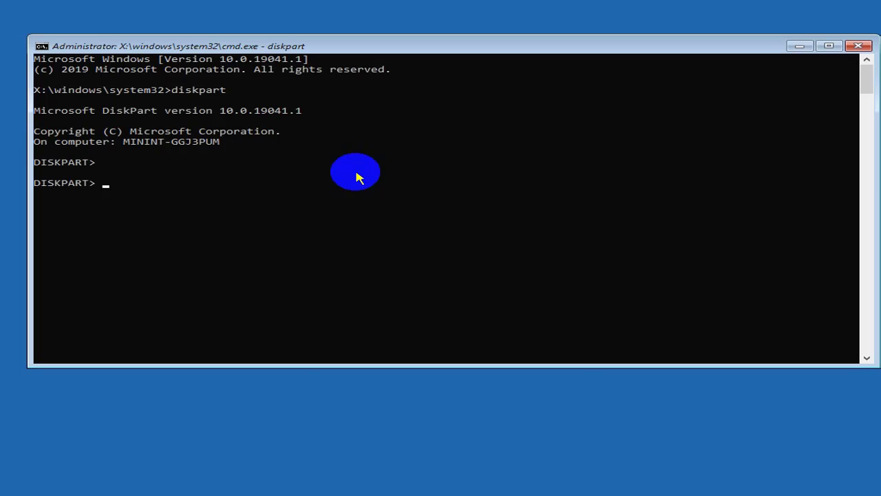
text(list vo)
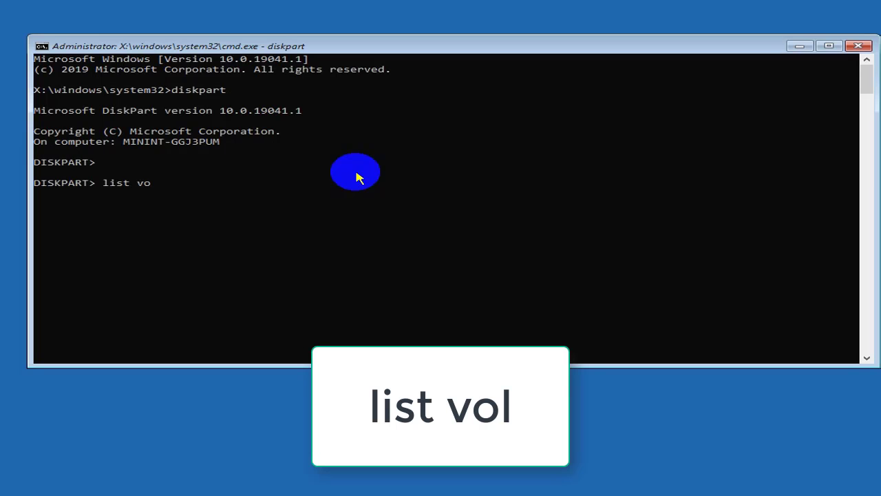
text(l)
key(Return)
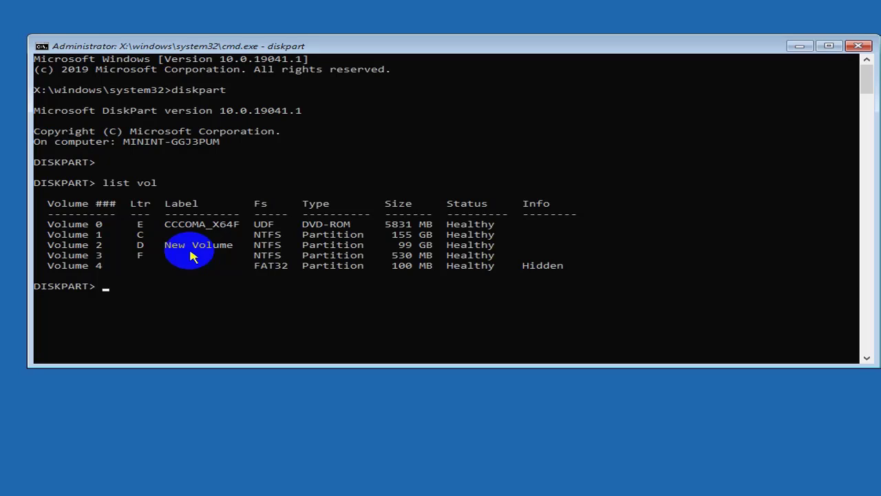
text(exit)
key(Return)
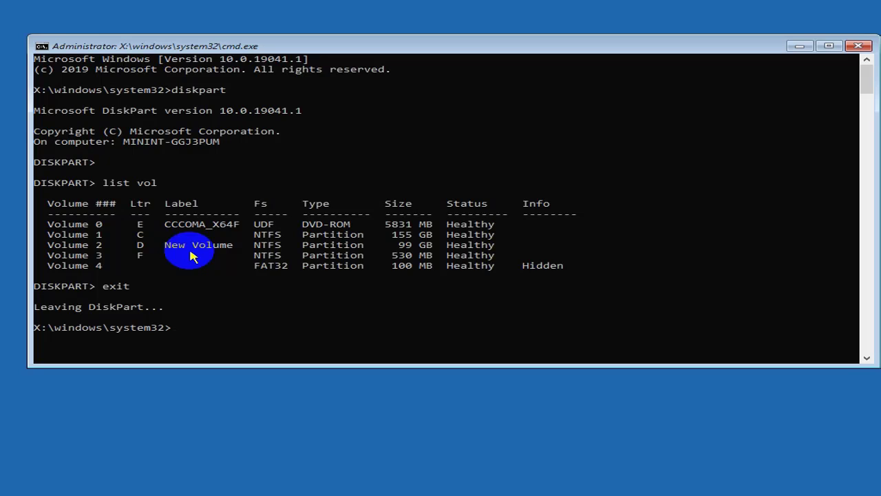
Step: Switch to drive D, change into the iso folder and run setup.exe
text(d)
key(Return)
text(cd iso)
key(Return)
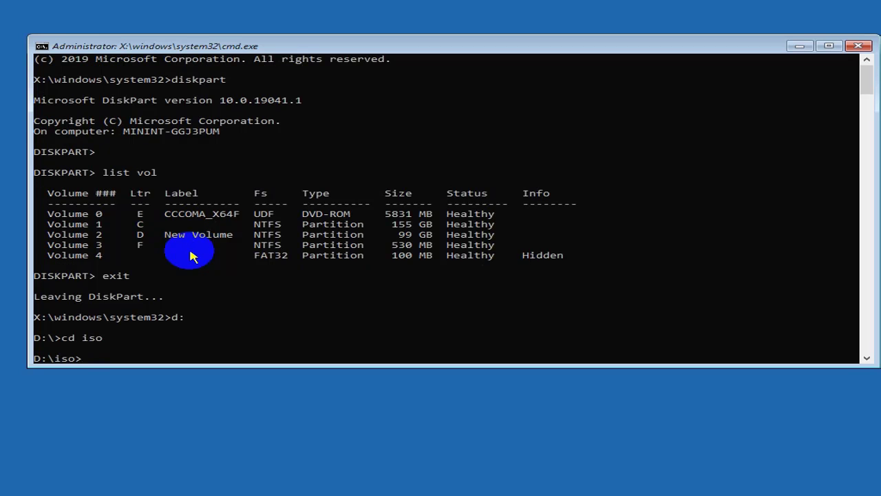
scroll(190, 255, down, 2)
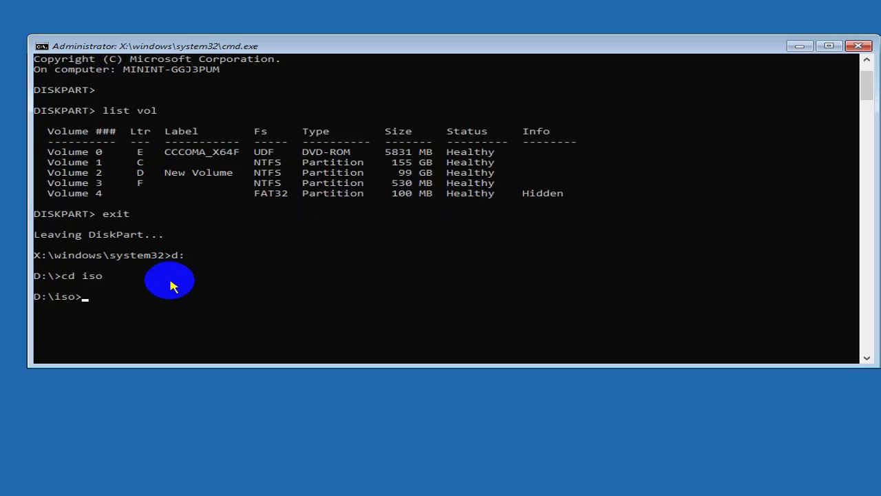
text(setup.exe)
key(Return)
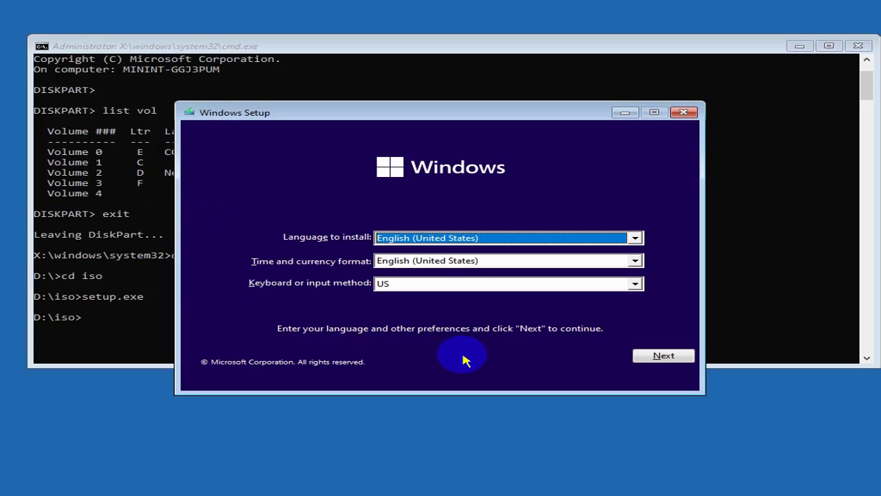
Step: Cancel Windows Setup with Yes and close the console with exit
key(Escape)
click(556, 303)
click(154, 318)
key(Escape)
text(exit)
key(Return)
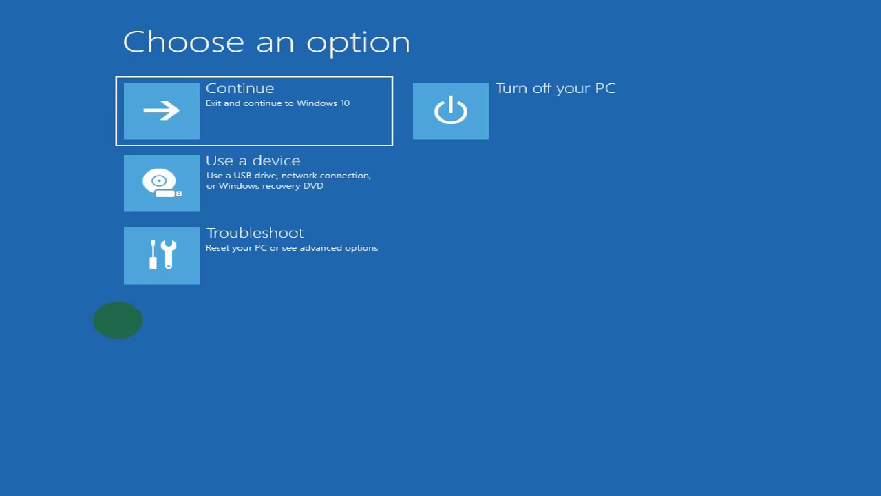
Step: Open a new Command Prompt via Troubleshoot > Advanced options
click(241, 265)
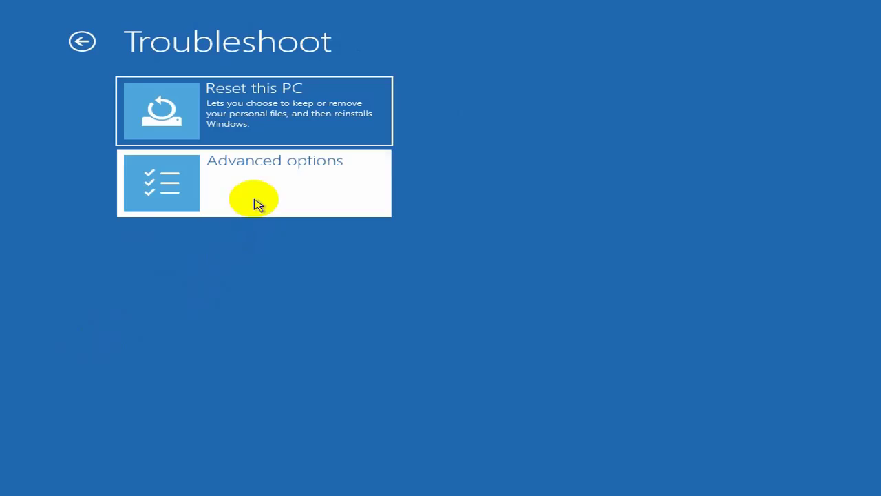
click(254, 204)
click(262, 256)
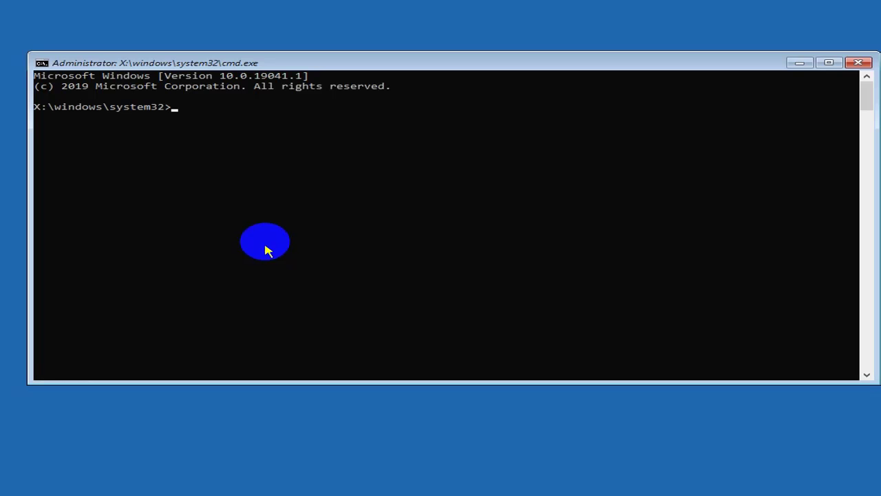
Step: Launch Notepad from the prompt, retyping it after the misspelled 'notepat' fails
text(notepat)
key(Return)
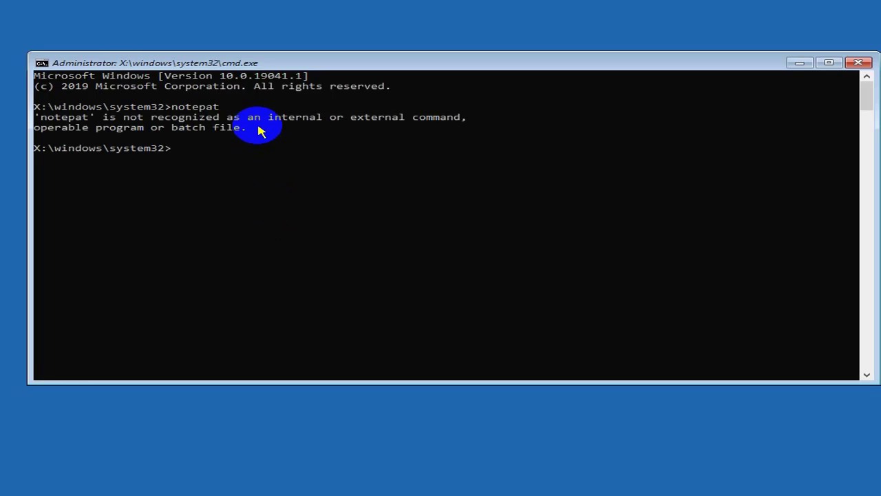
text(notepad)
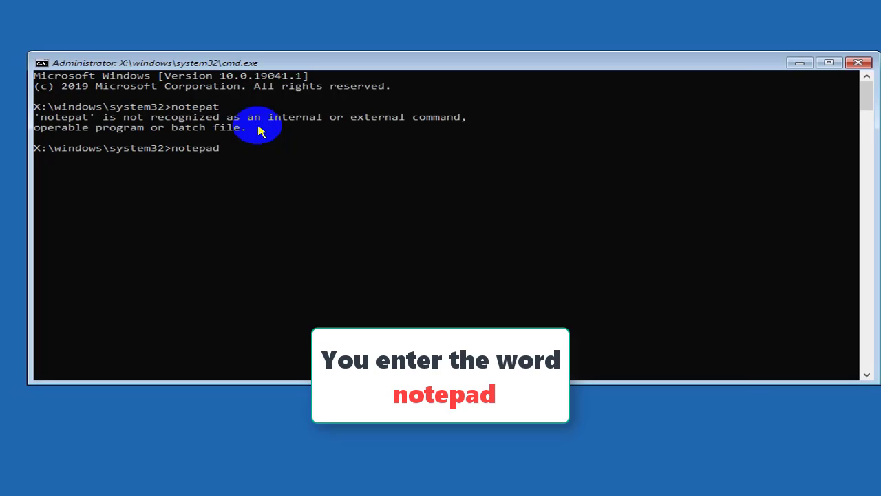
key(Return)
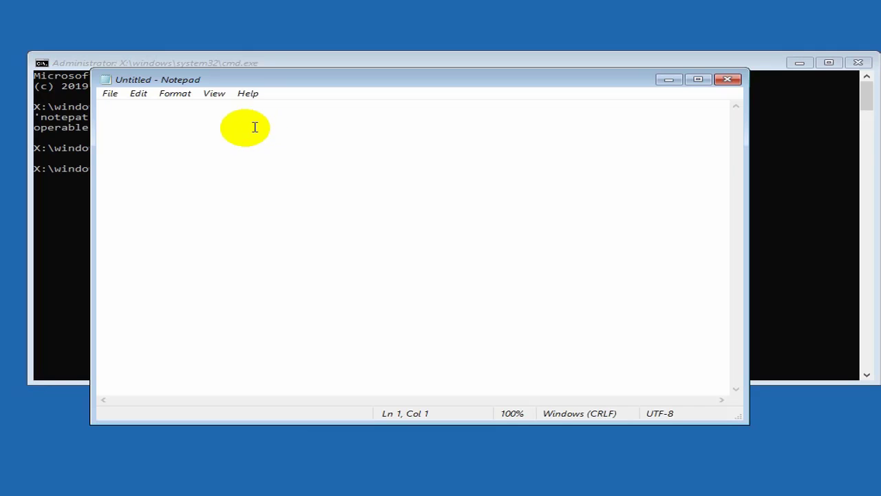
Step: In Notepad's File > Open dialog, browse to the iso folder on New Volume (D:)
click(110, 95)
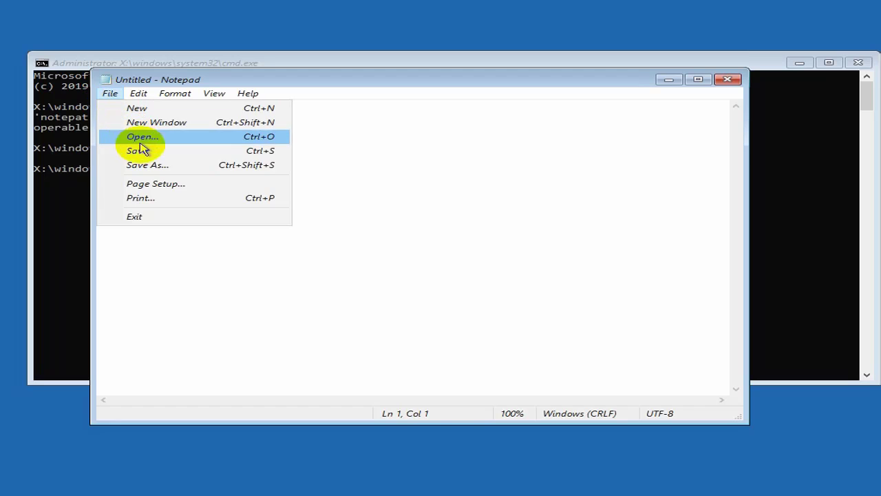
click(173, 143)
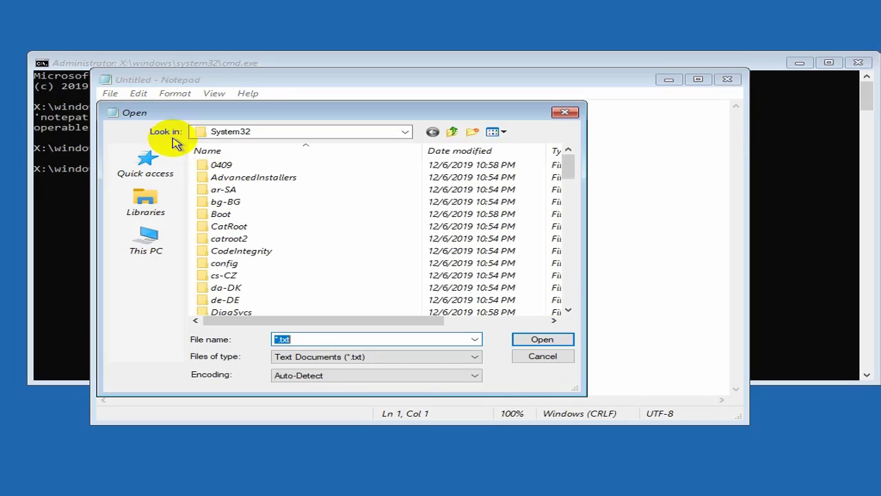
click(153, 244)
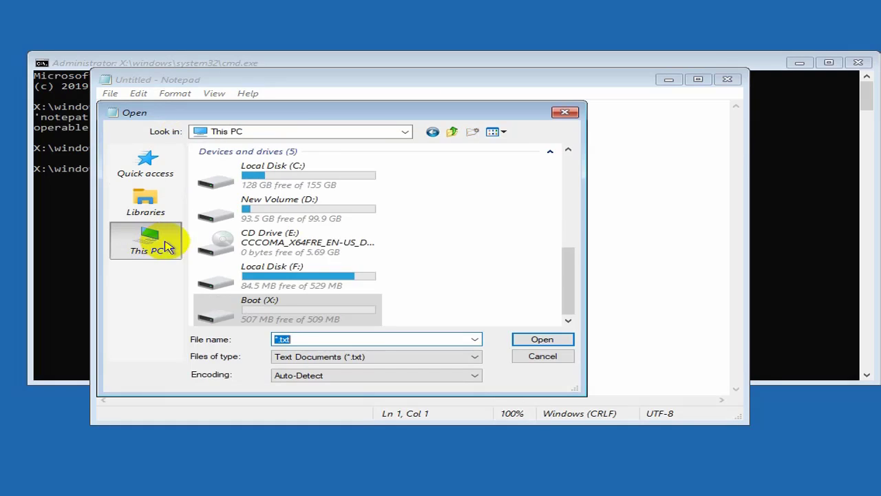
click(336, 215)
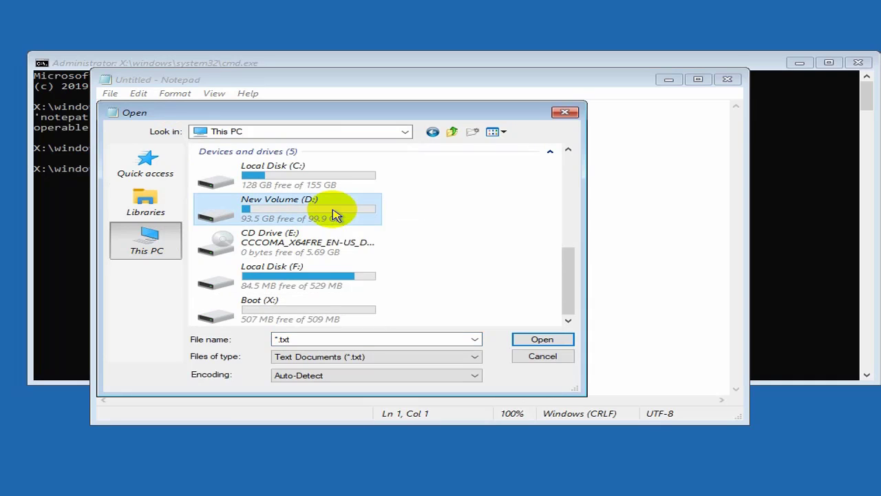
double_click(335, 216)
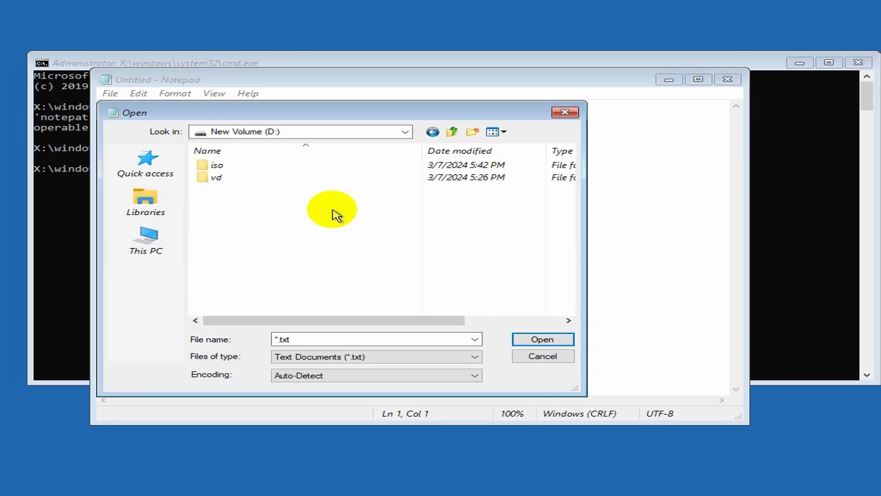
double_click(294, 165)
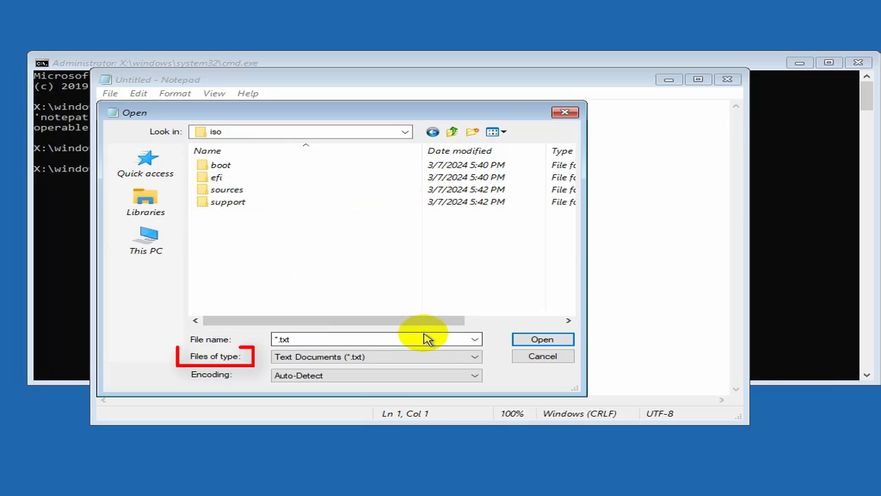
Step: Show All Files in the iso folder and run setup as administrator
click(475, 340)
click(456, 350)
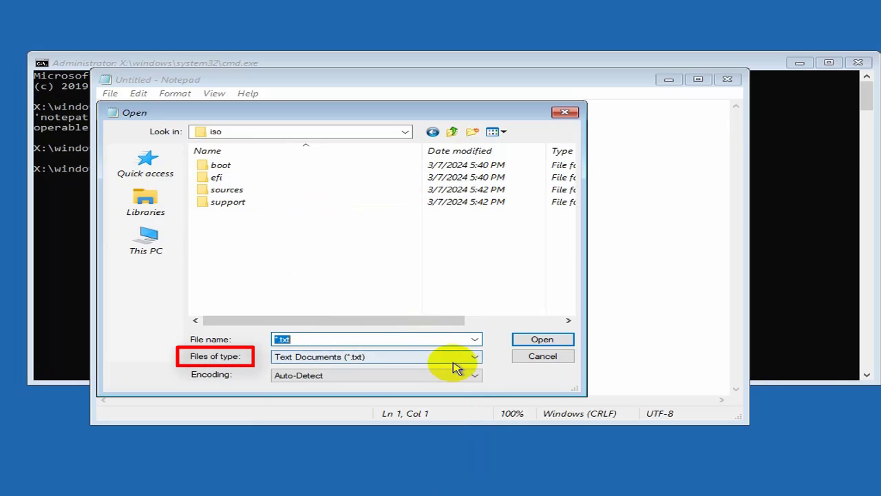
click(460, 365)
click(415, 376)
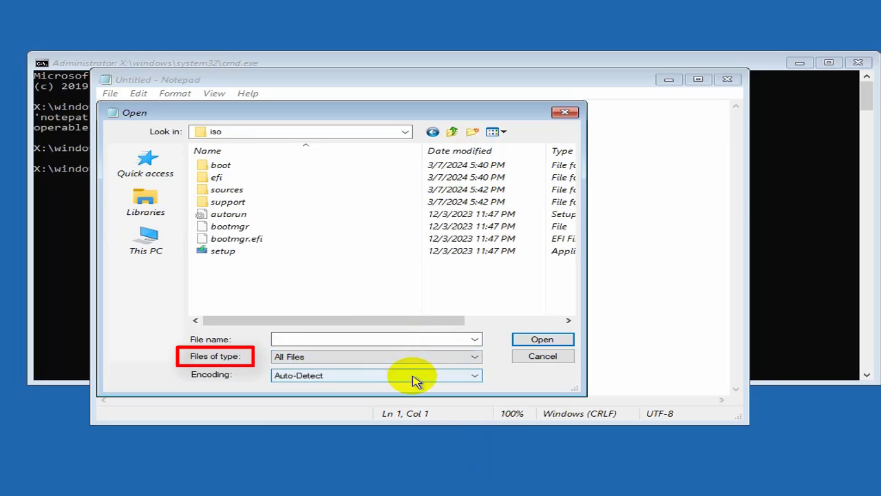
click(307, 254)
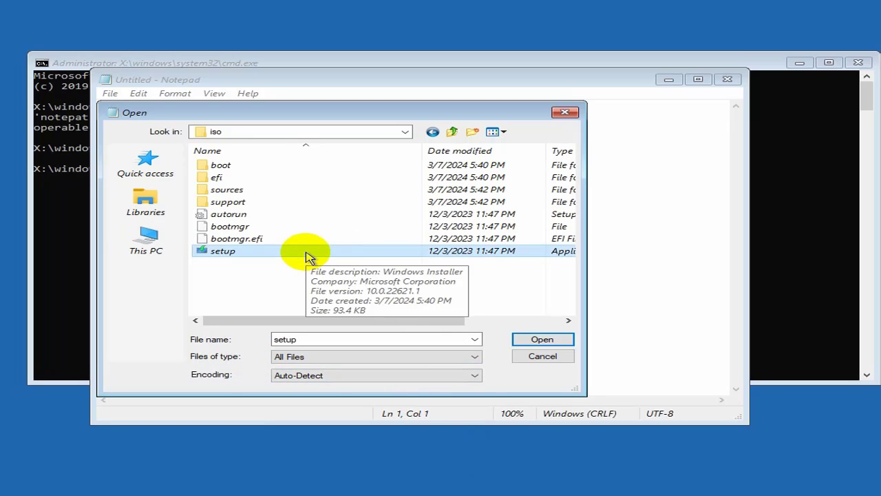
right_click(307, 253)
click(346, 296)
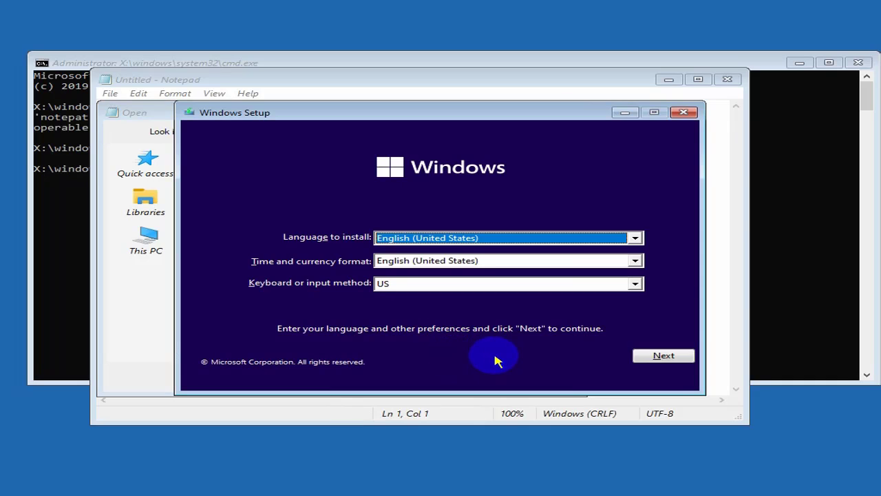
Step: Install Windows 11 Pro without a product key, accept the license, and choose Custom install
click(663, 356)
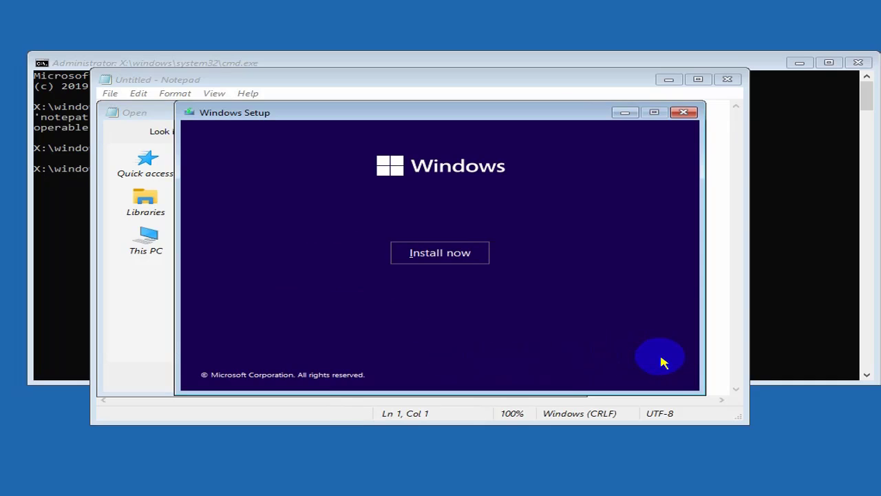
click(466, 255)
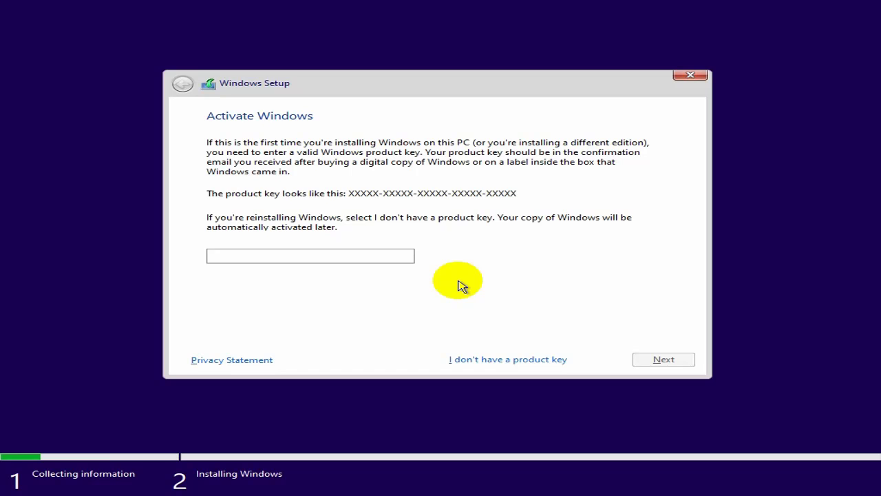
click(492, 359)
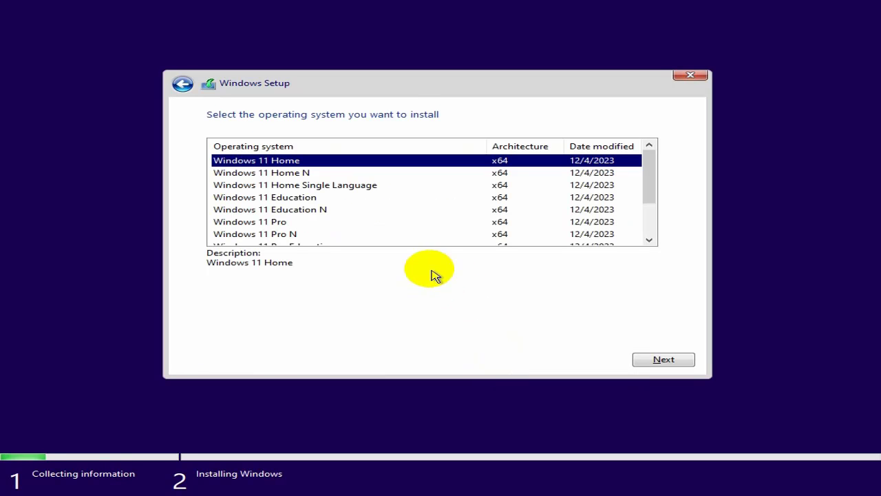
click(367, 224)
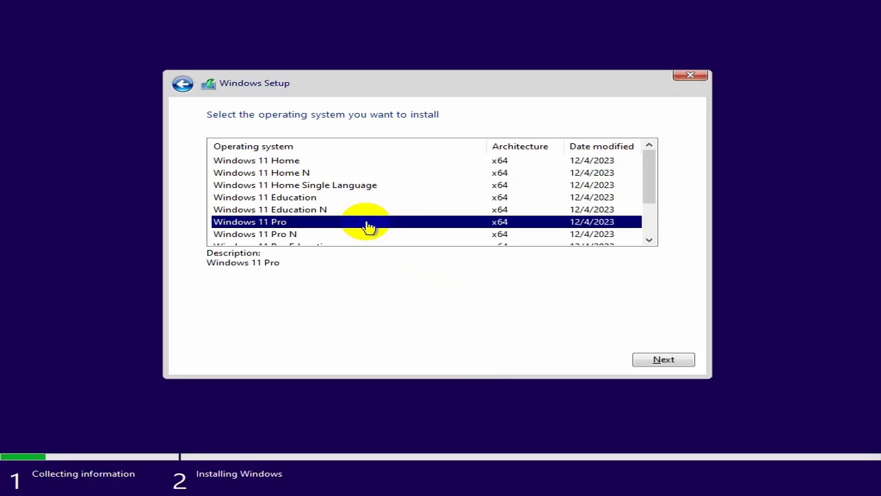
click(654, 359)
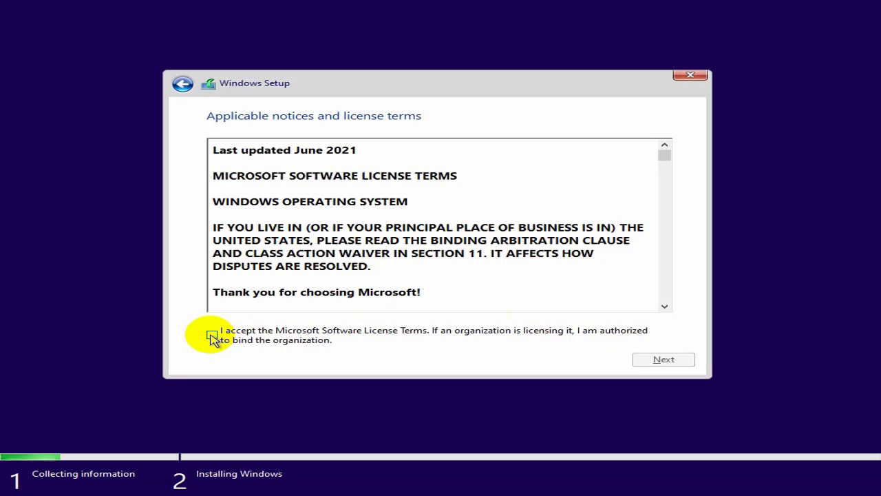
click(212, 336)
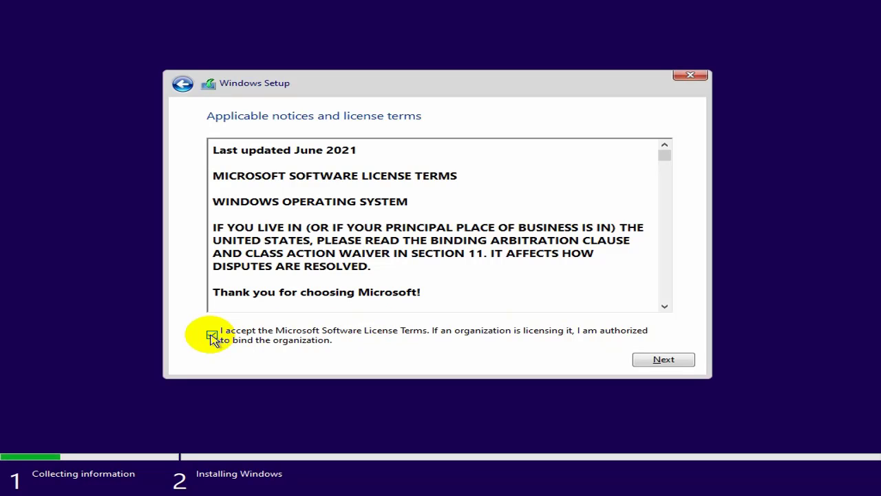
click(652, 362)
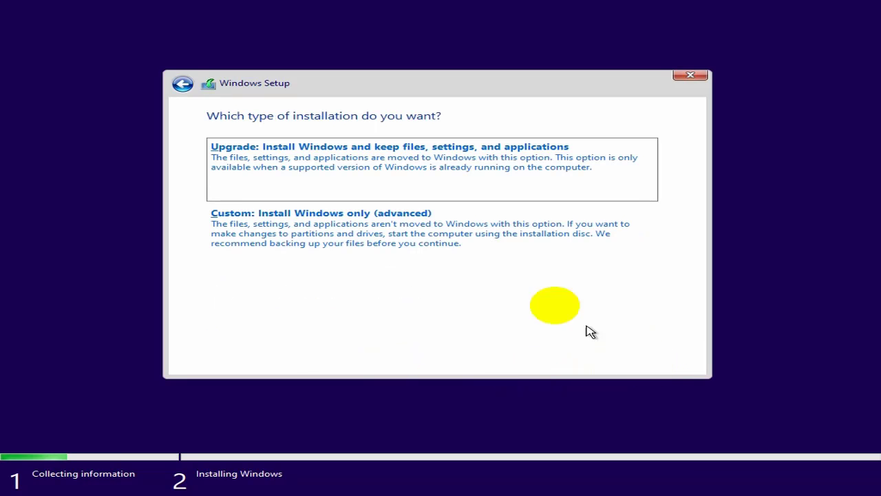
click(499, 238)
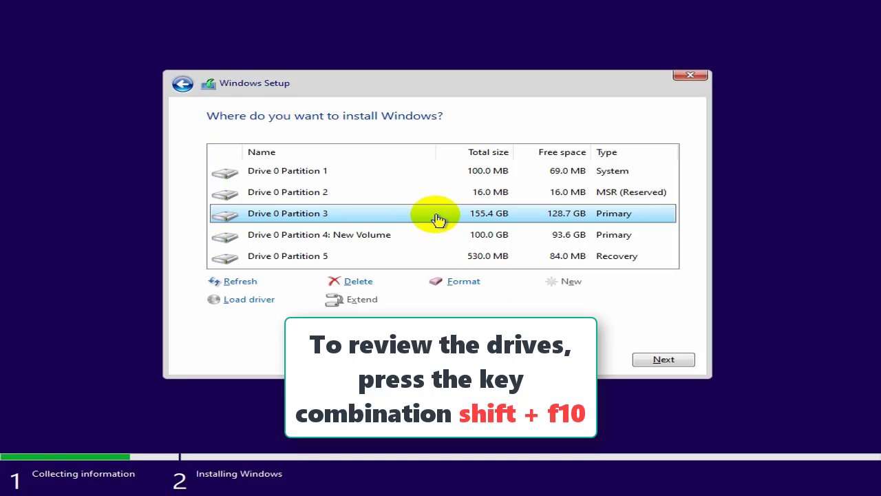
Step: Open a command prompt with Shift+F10 and launch Notepad over Setup
key(shift+F10)
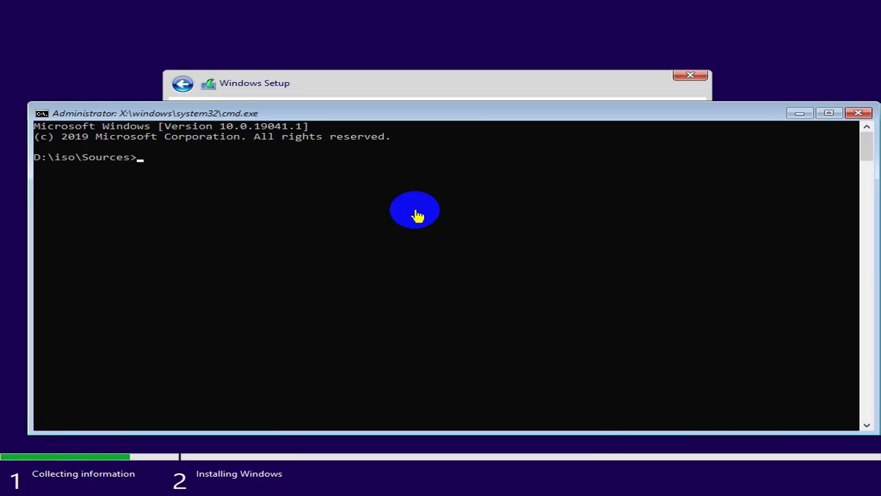
text(notepad)
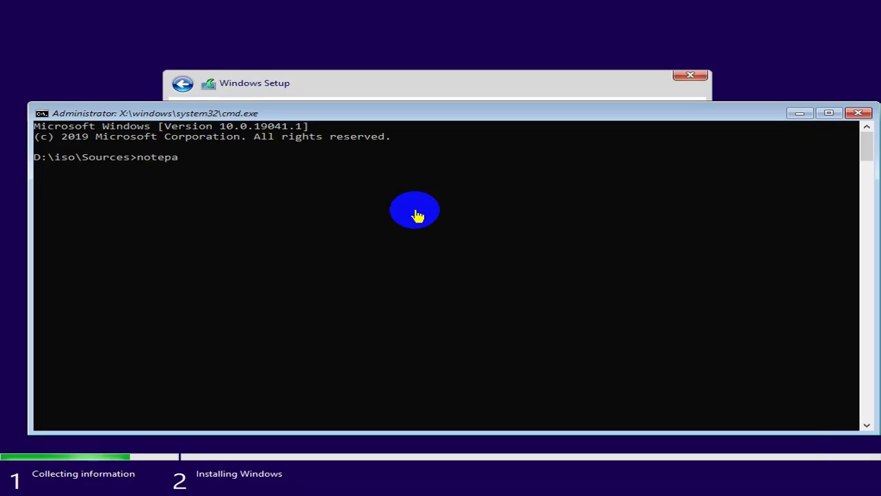
key(Return)
drag(419, 144, 333, 99)
Step: Review This PC's drives in Notepad's Open browser, then close it
click(95, 97)
click(129, 139)
click(142, 248)
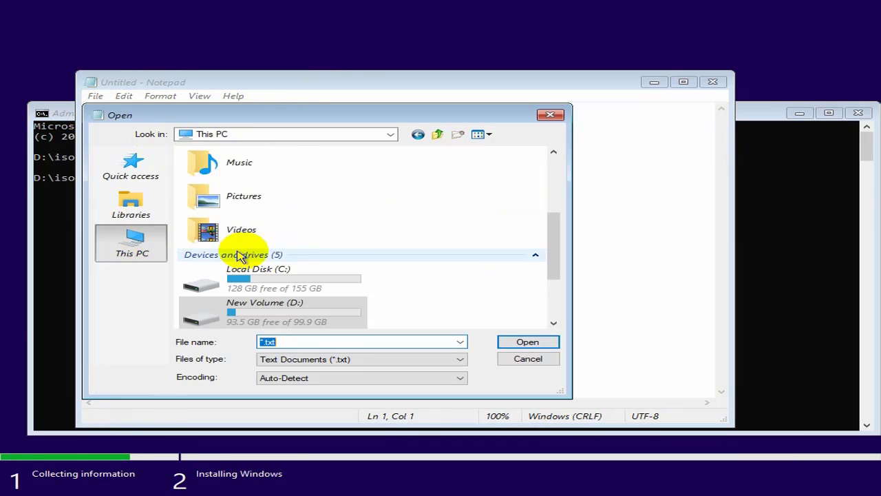
scroll(344, 255, down, 2)
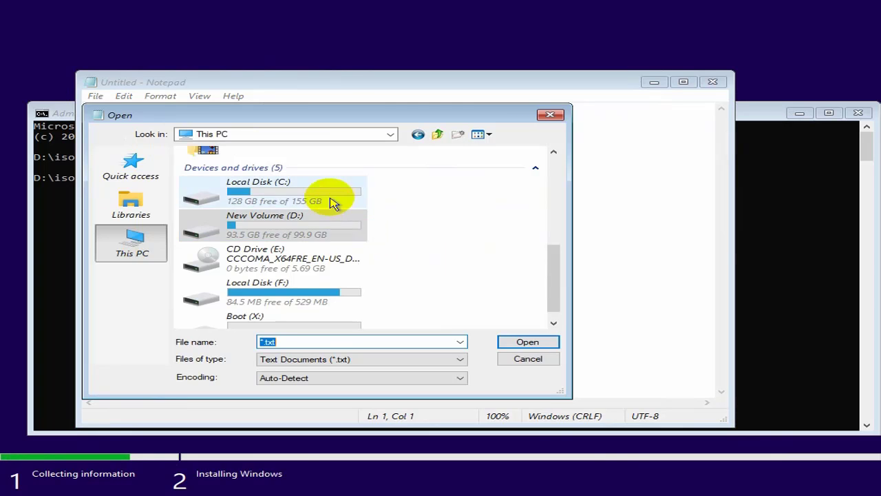
scroll(346, 262, down, 1)
scroll(344, 272, up, 4)
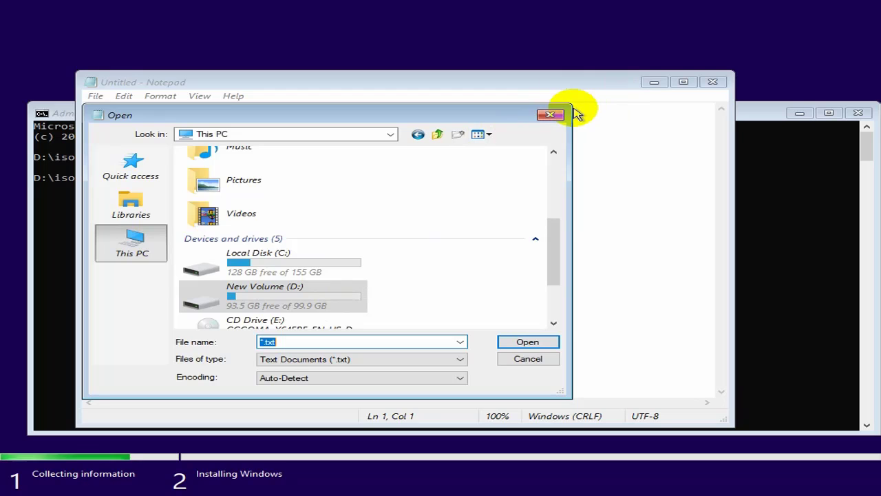
click(551, 115)
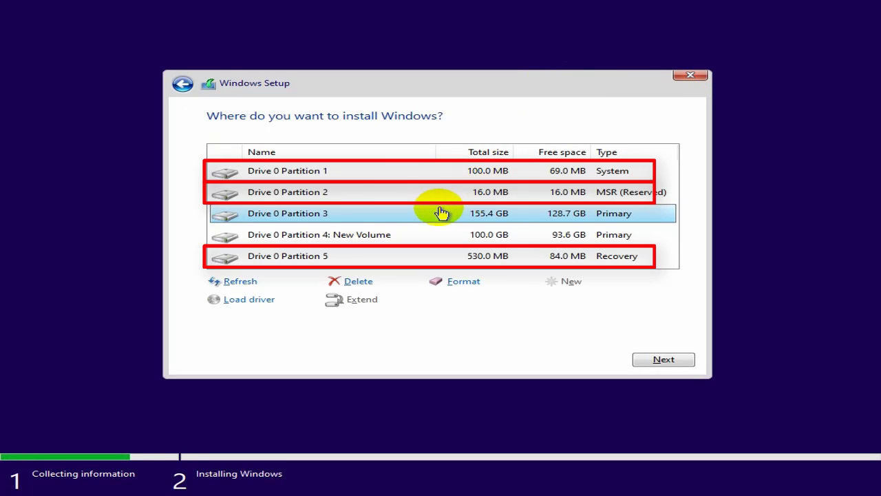
Step: Delete the Recovery, 100 MB System and 16 MB MSR partitions
click(440, 257)
click(360, 282)
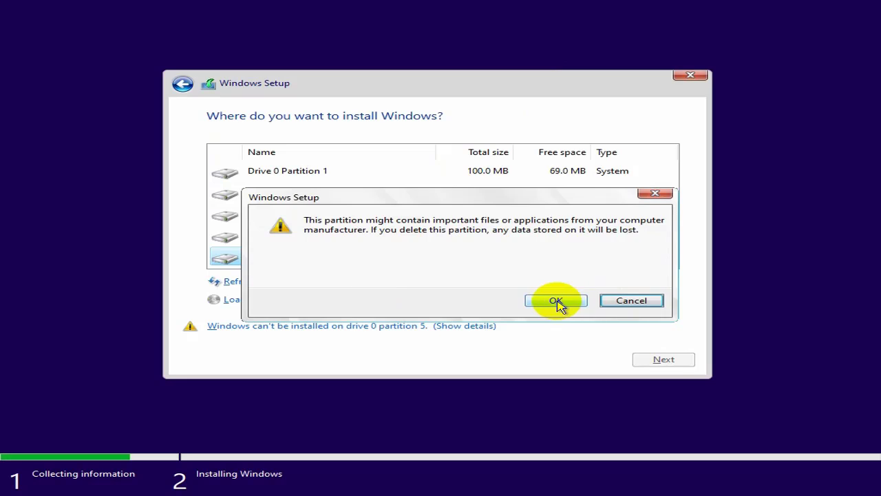
click(556, 301)
click(359, 283)
click(556, 301)
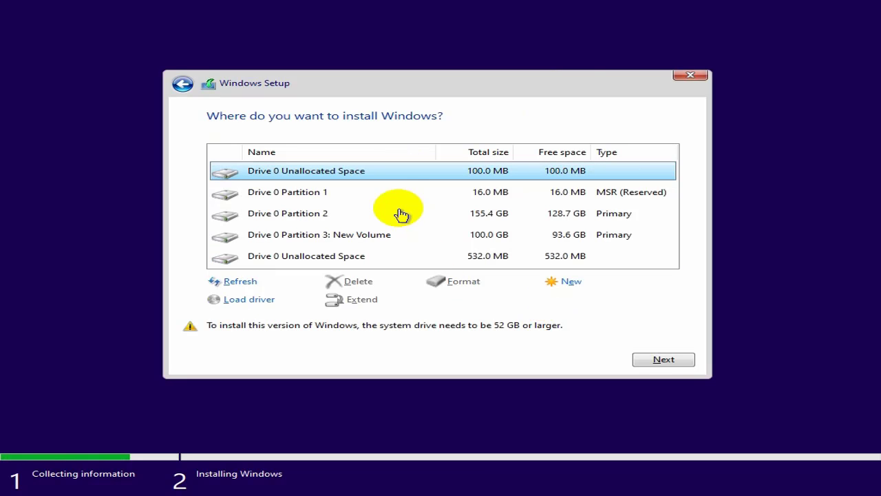
click(398, 199)
click(360, 283)
click(541, 299)
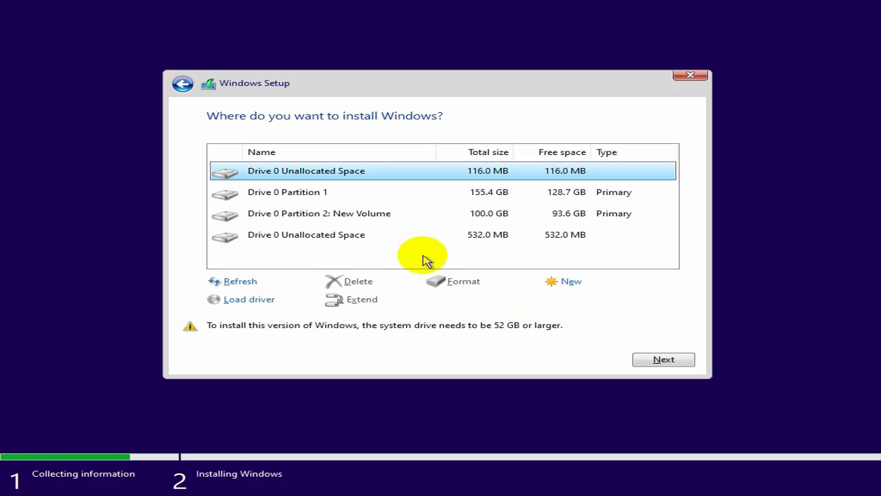
Step: Format the 155.4 GB Partition 1 and install Windows onto it
click(427, 196)
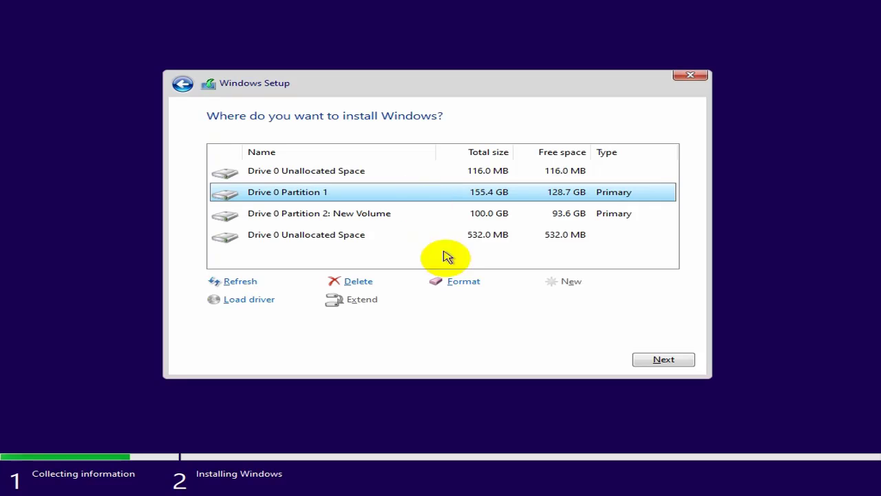
click(459, 284)
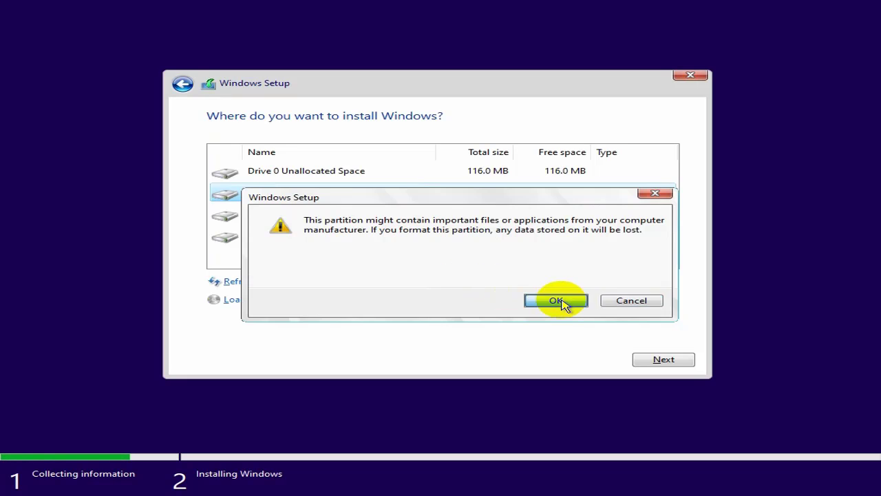
click(558, 301)
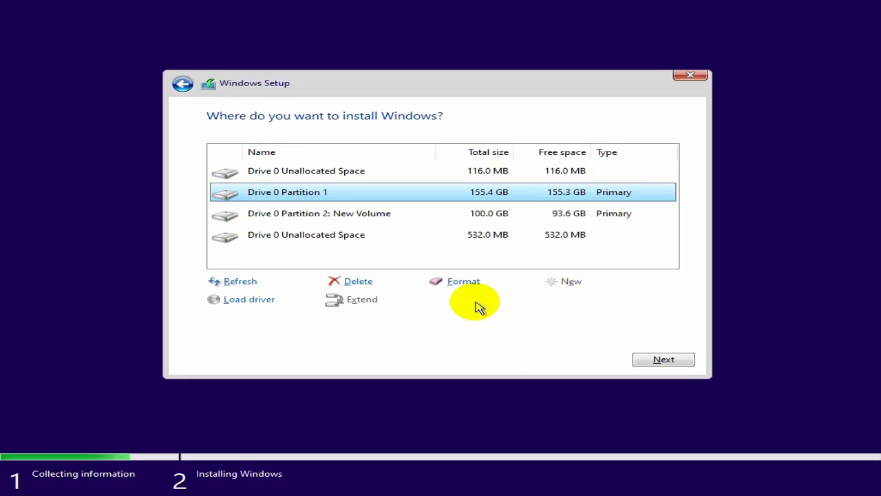
click(662, 360)
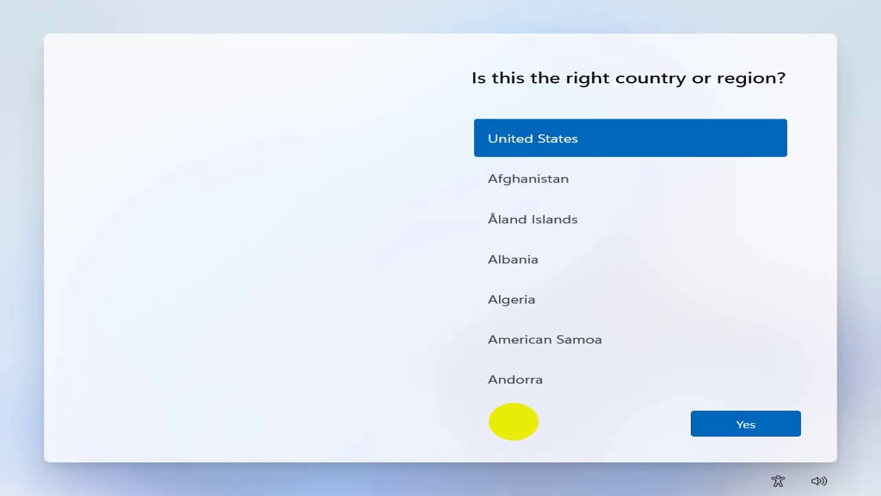
Step: Confirm United States region and US keyboard, skip a second layout, and name the device TD
click(734, 429)
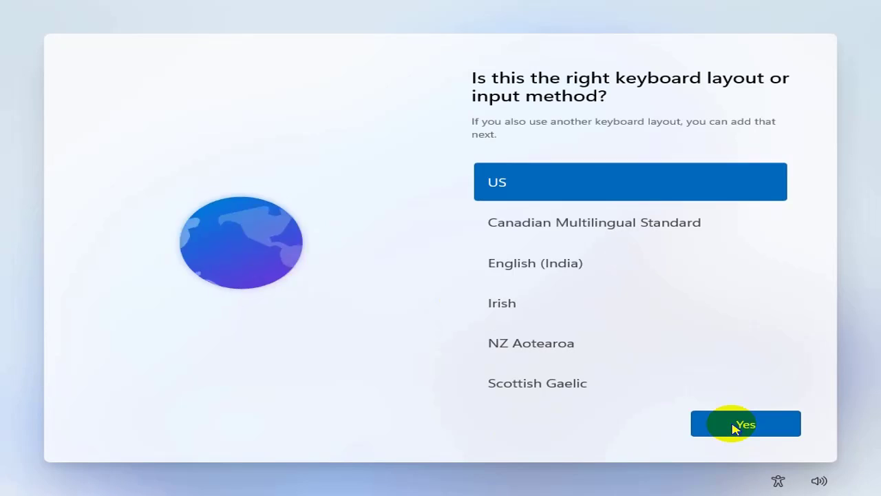
click(734, 428)
click(734, 428)
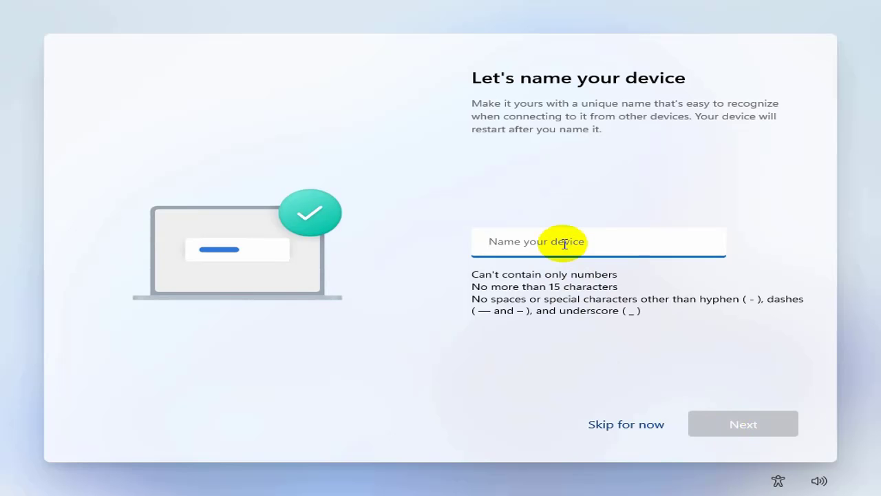
text(TD)
click(734, 417)
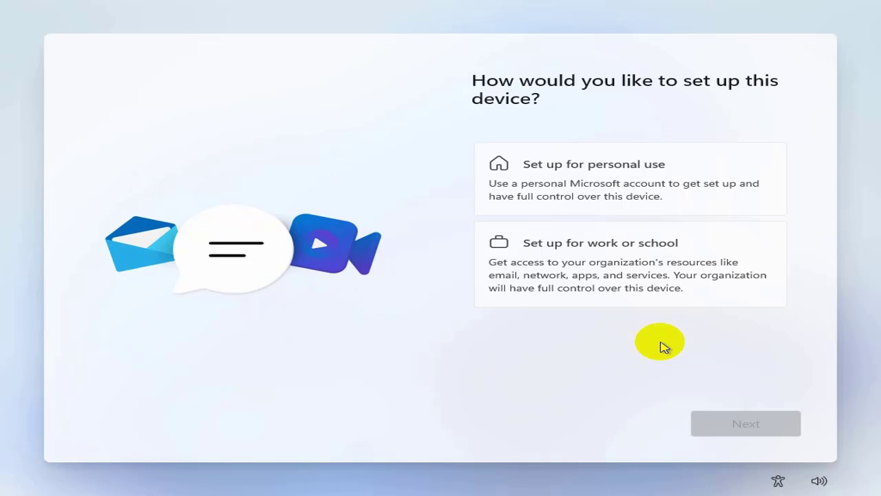
Step: Choose personal use and sign in with the Microsoft account e-mail and password
click(604, 180)
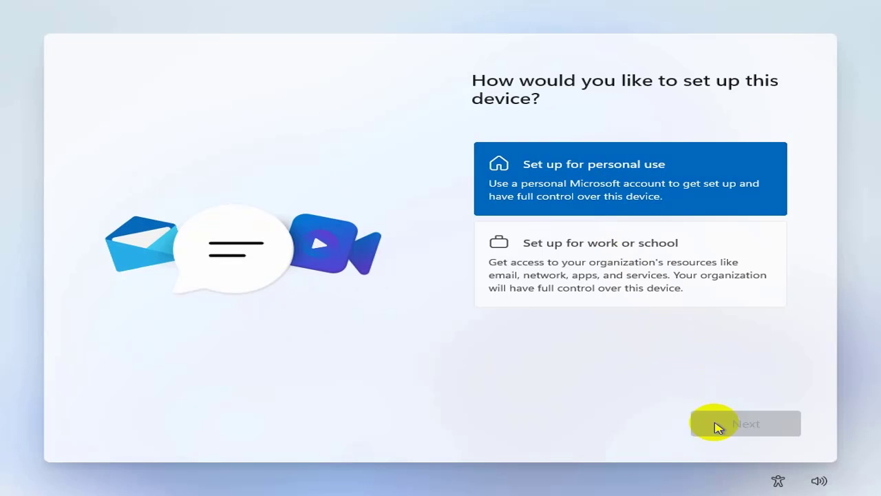
click(723, 420)
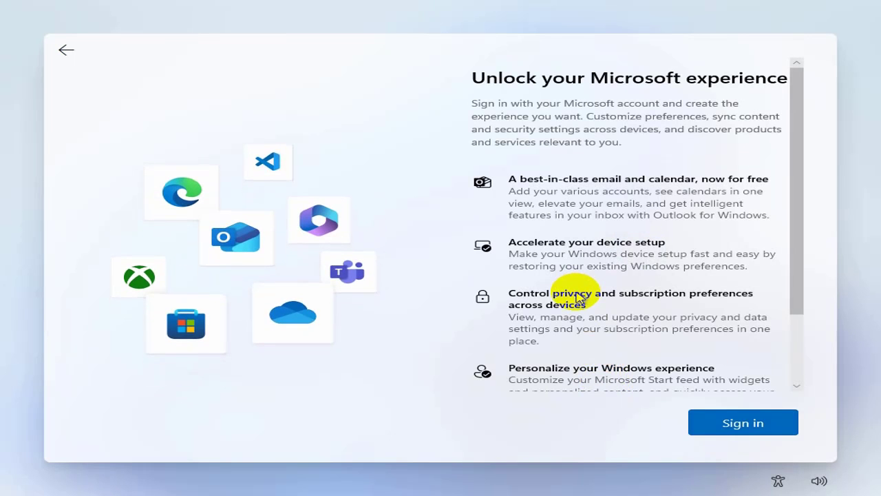
scroll(584, 295, down, 2)
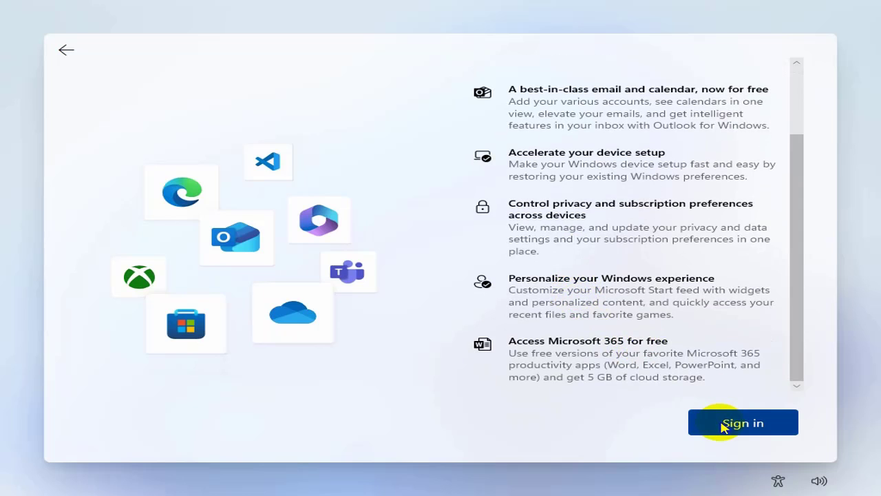
click(722, 425)
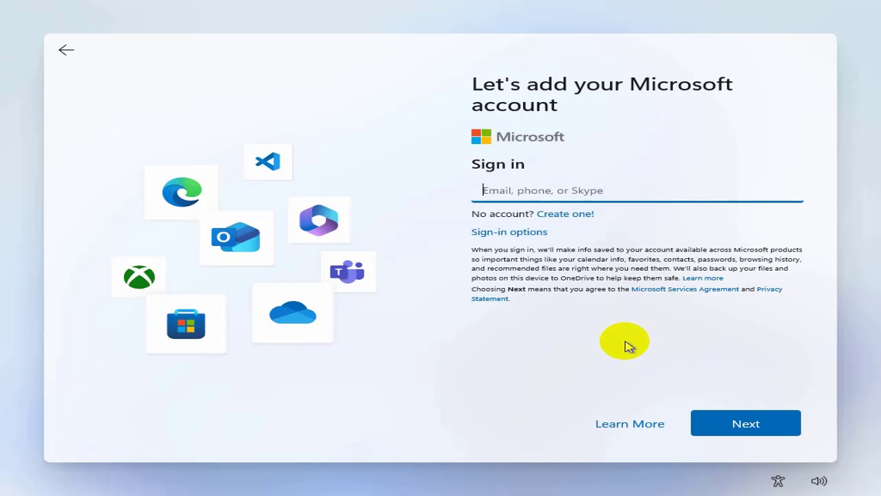
click(637, 190)
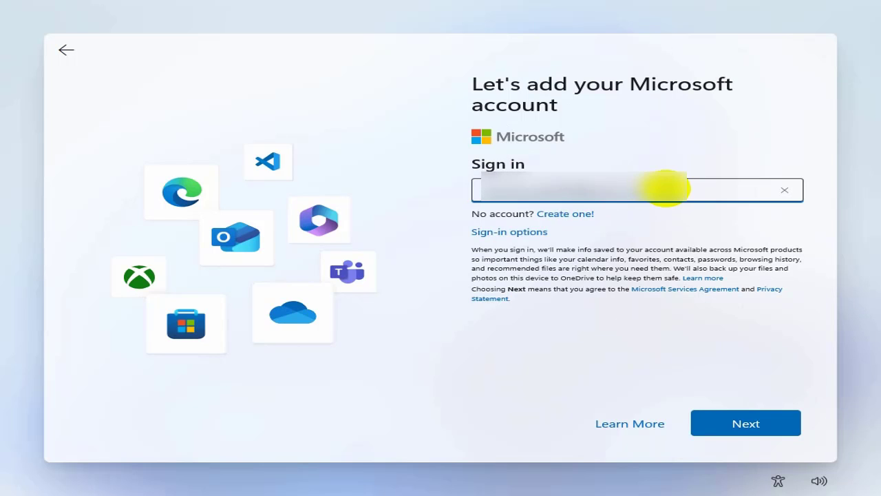
click(733, 418)
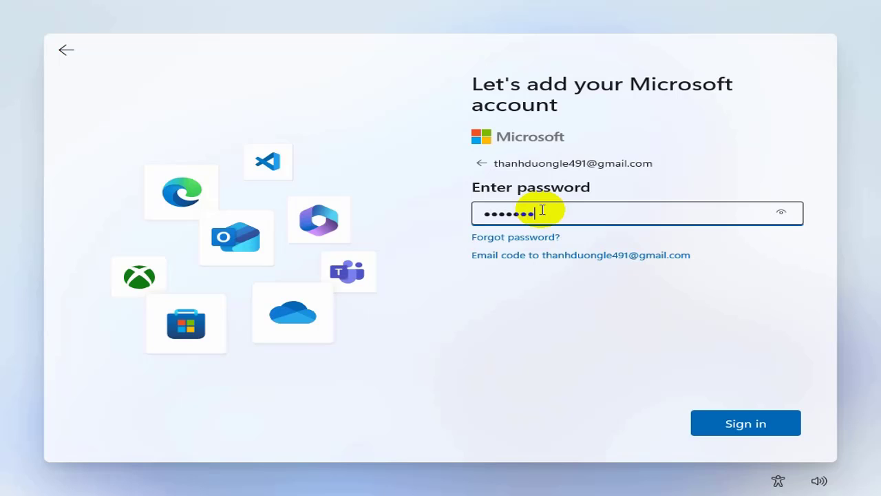
click(733, 424)
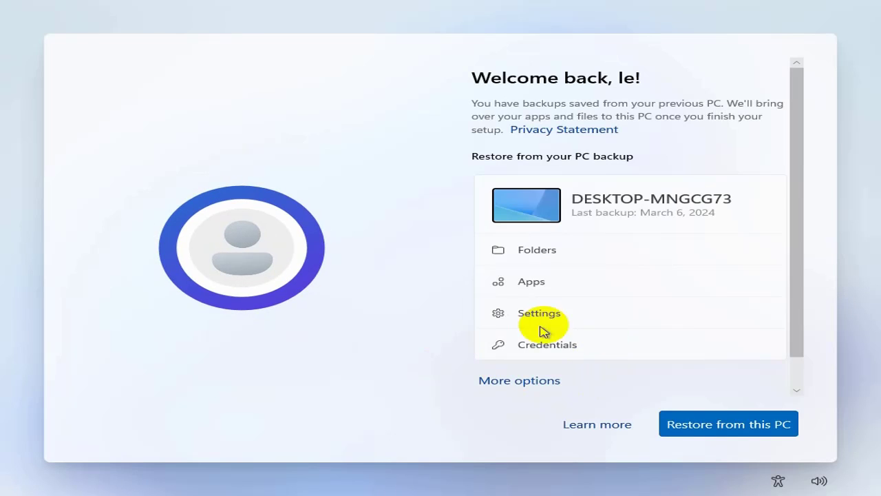
Step: Decline restoring the backup and set up as a new PC
scroll(657, 300, down, 1)
scroll(658, 299, up, 1)
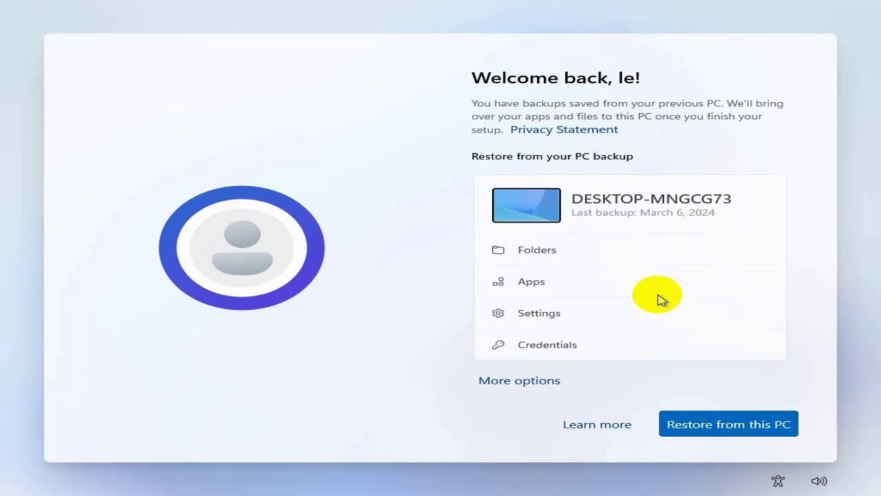
click(526, 380)
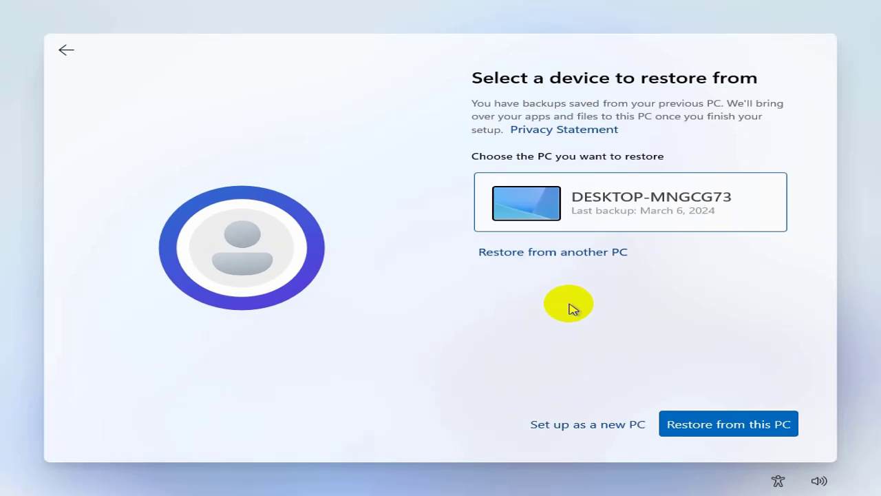
click(564, 426)
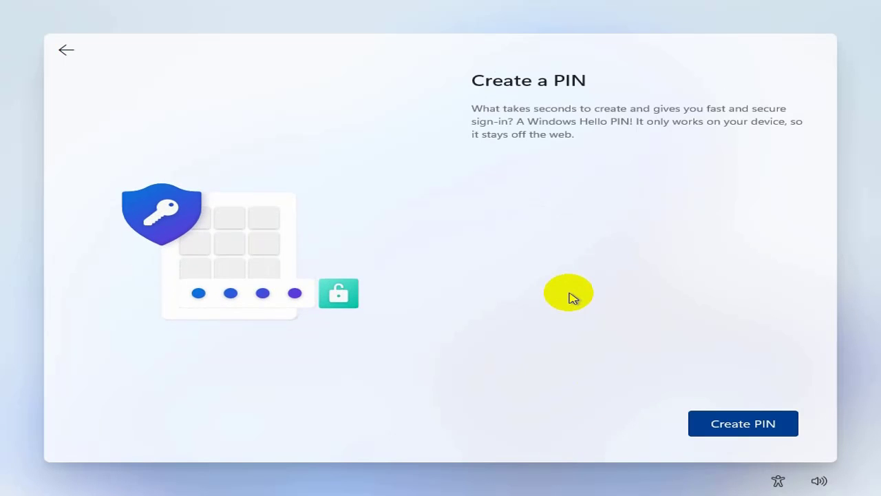
Step: Create a sign-in PIN that includes letters and symbols
click(727, 427)
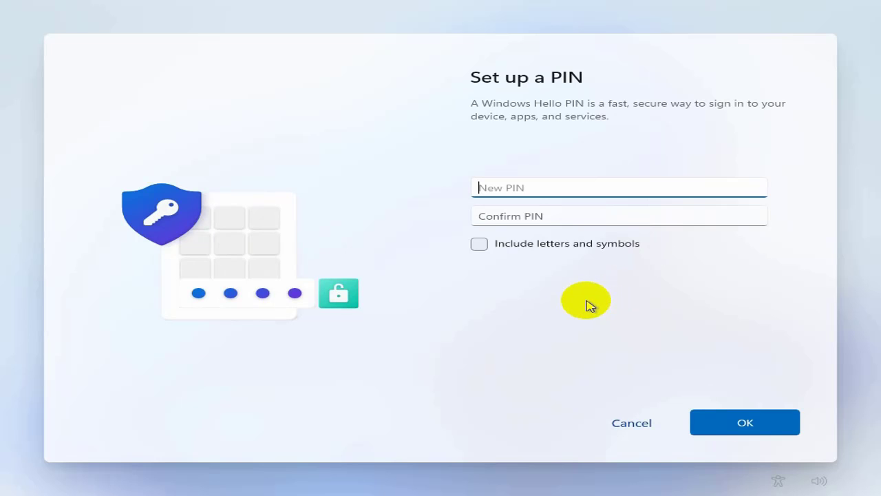
text(12345678)
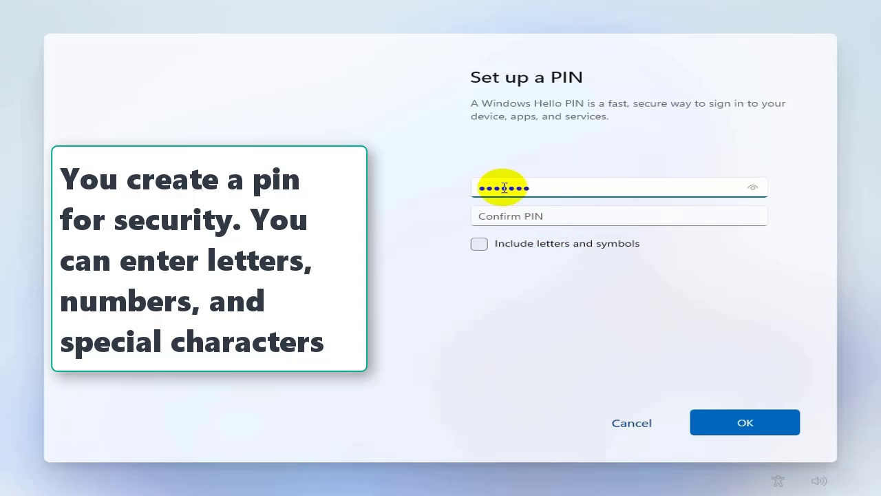
click(551, 214)
text(12345678)
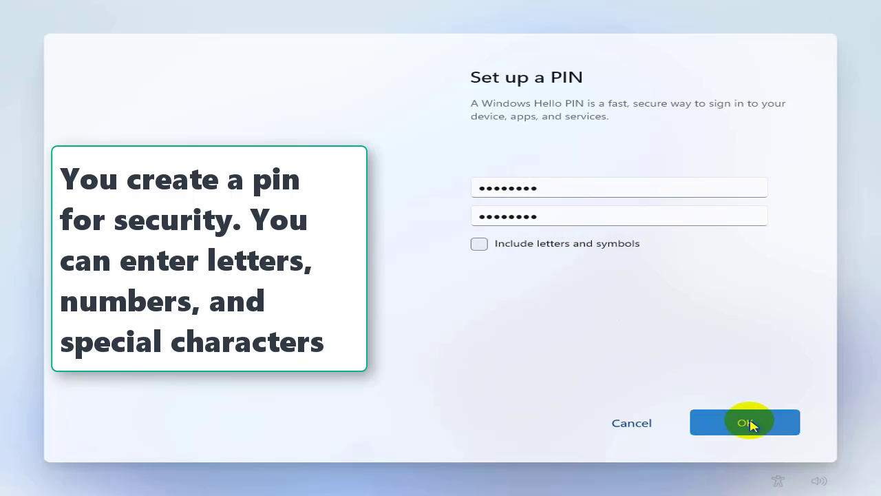
click(744, 421)
click(565, 193)
text(90)
click(551, 213)
key(ctrl+a)
key(BackSpace)
text(1)
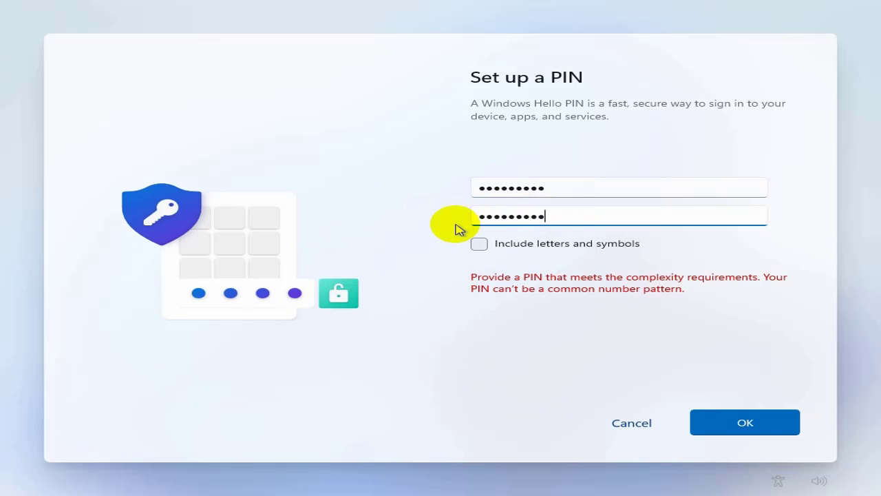
click(478, 244)
text(a)
click(577, 217)
click(741, 423)
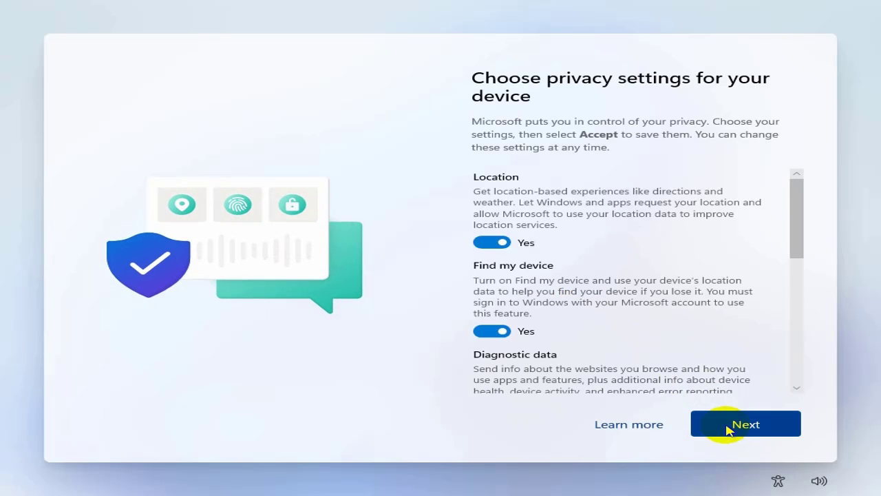
Step: Accept privacy and Edge defaults, skip customization and phone linking, decline Microsoft 365 and Game Pass offers
click(728, 429)
click(728, 429)
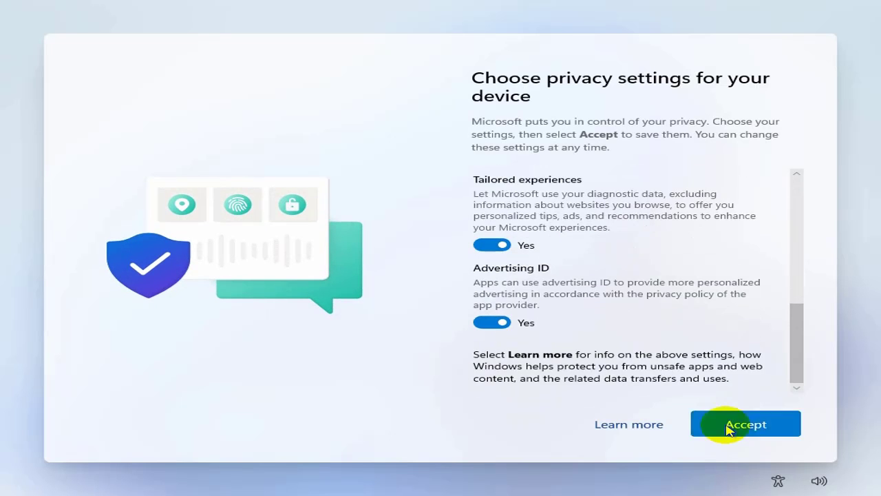
click(728, 429)
click(624, 424)
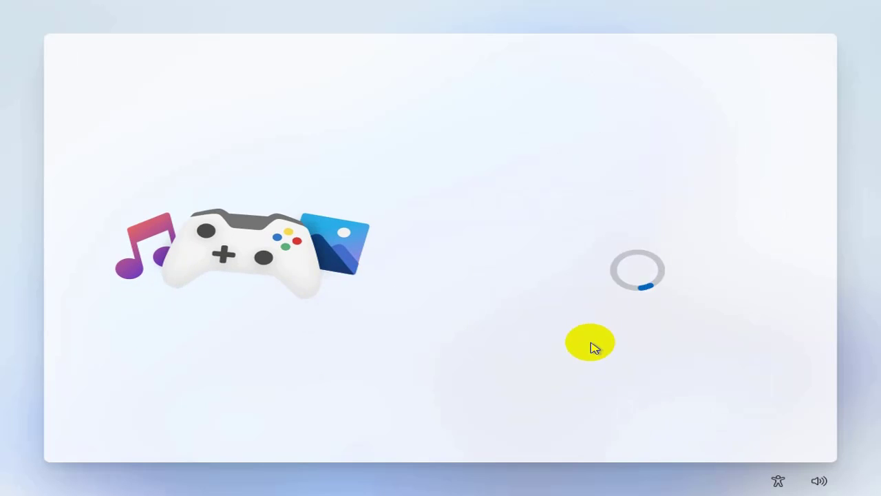
click(625, 424)
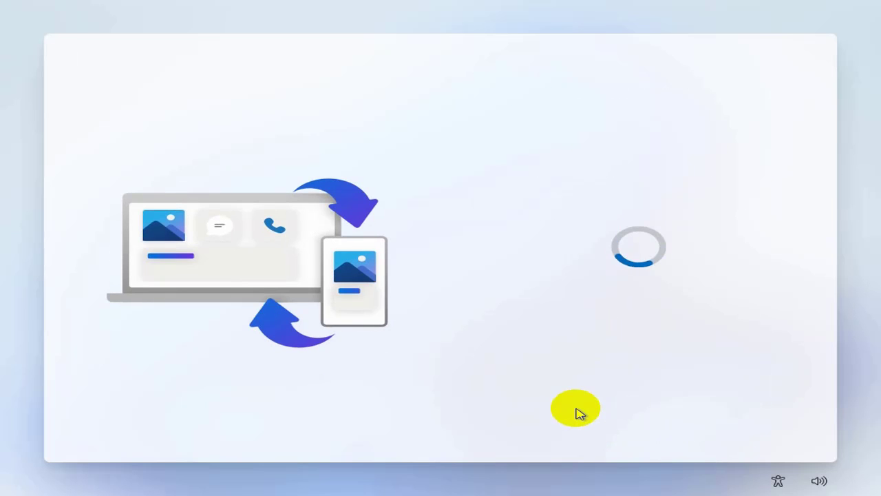
click(731, 425)
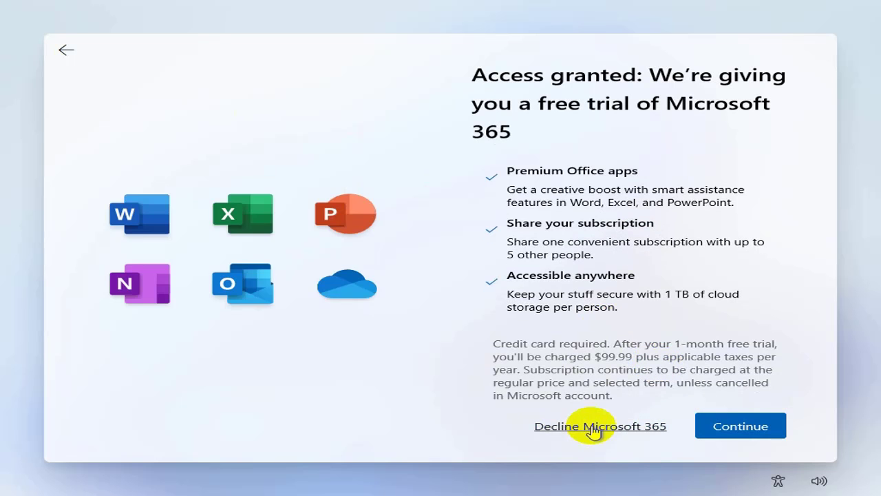
click(586, 427)
click(641, 423)
click(625, 423)
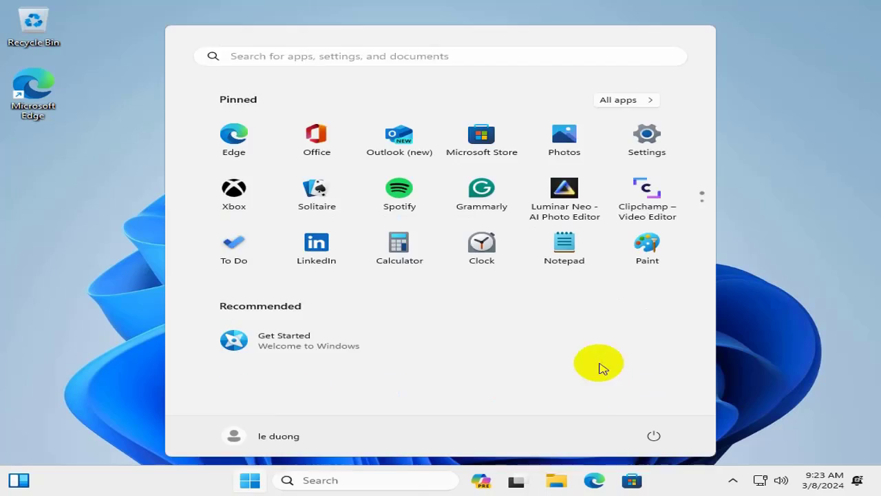
Step: Launch Microsoft 365 from Start, start a blank Word document, then close it
click(769, 291)
click(250, 480)
click(316, 137)
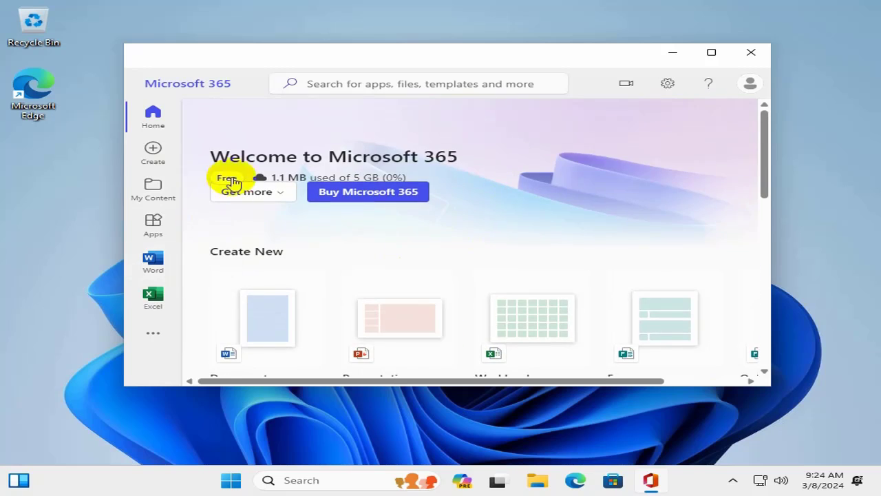
click(153, 261)
click(366, 242)
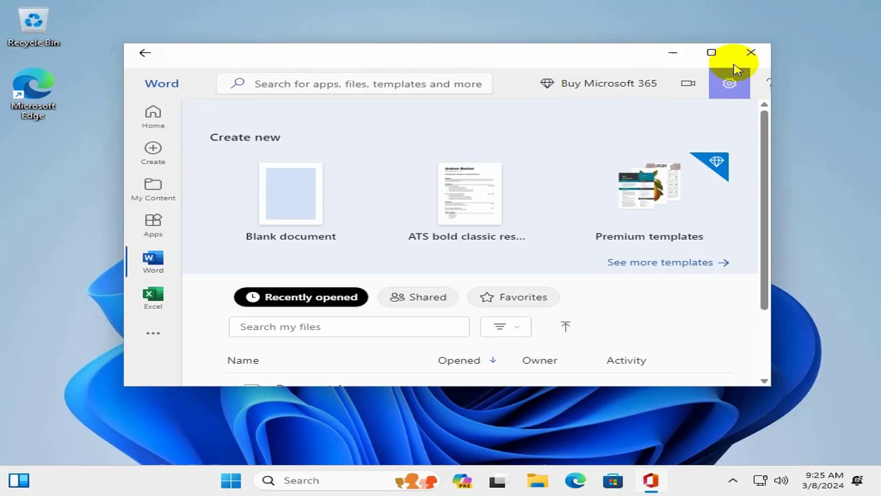
click(735, 62)
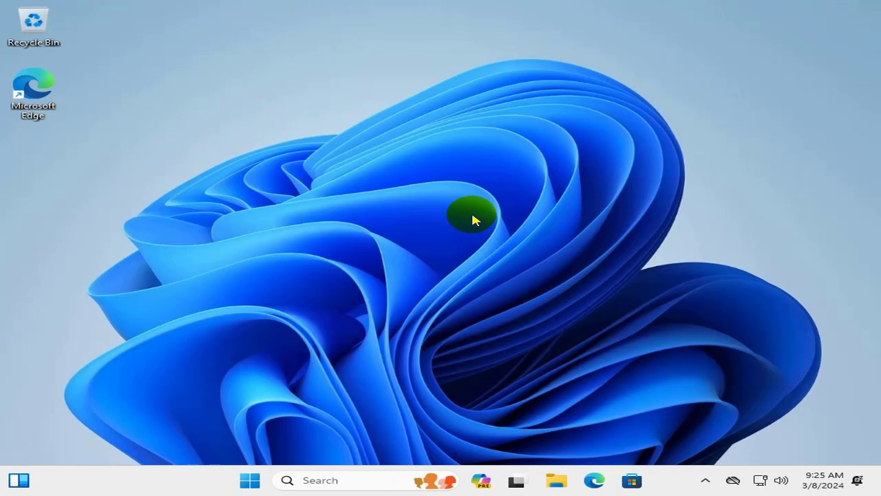
Step: Check Windows Update in Settings, minimize Settings, and open File Explorer on Home
click(250, 480)
click(639, 144)
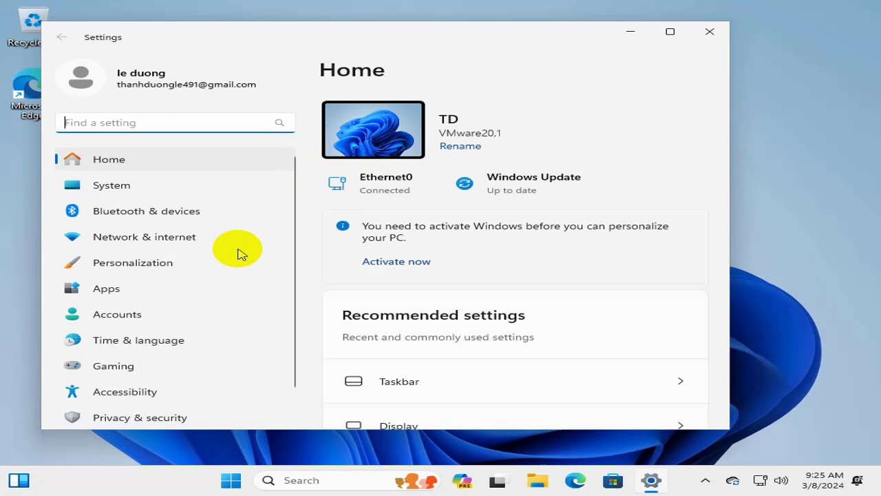
scroll(207, 330, down, 1)
click(173, 411)
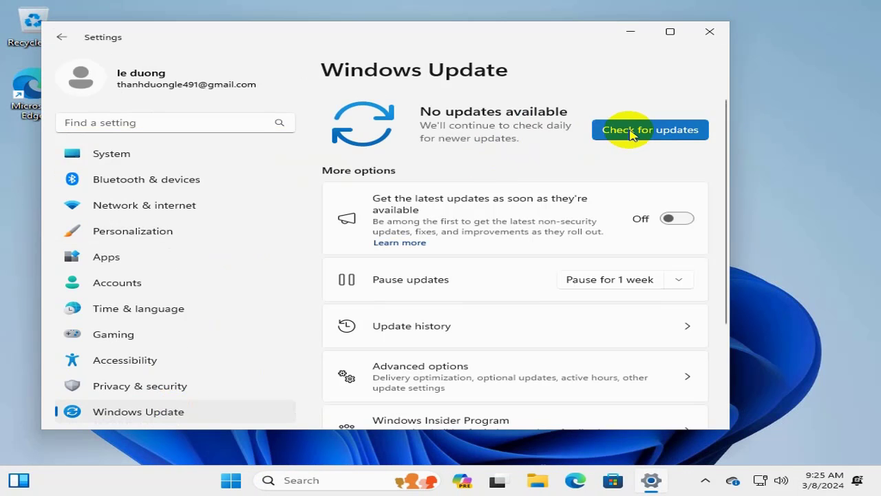
click(630, 32)
click(537, 480)
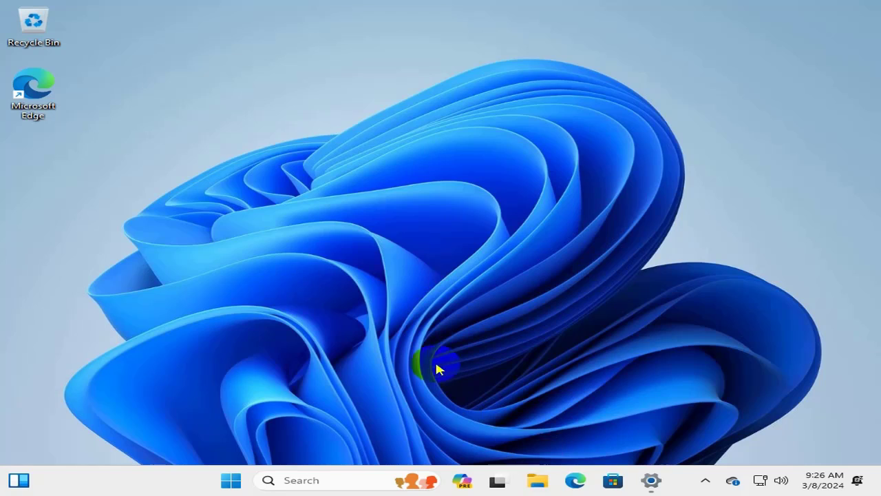
scroll(195, 254, down, 1)
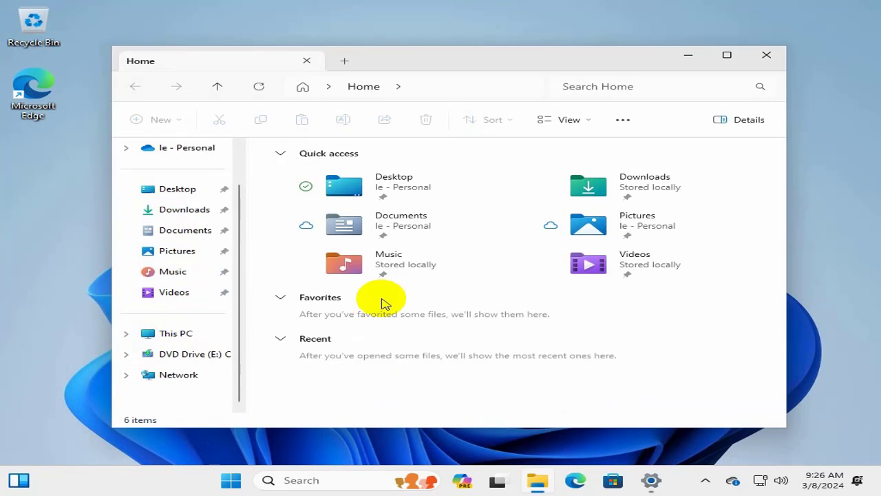